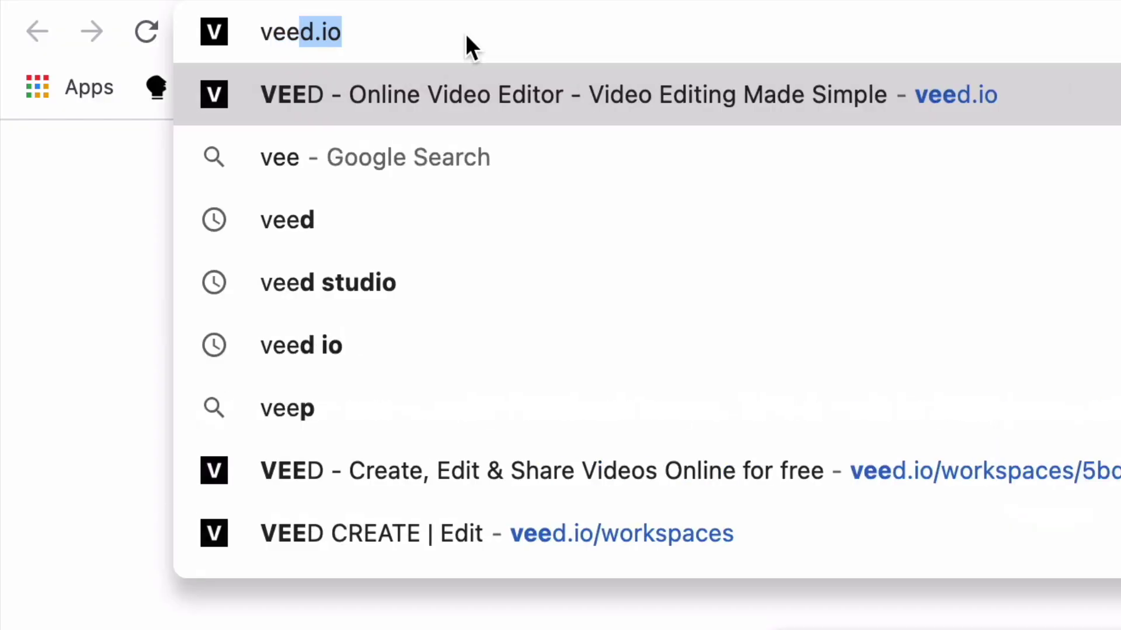
# Step: Start a new blank VEED.IO project and upload the surf video into it
pyautogui.write('d.')
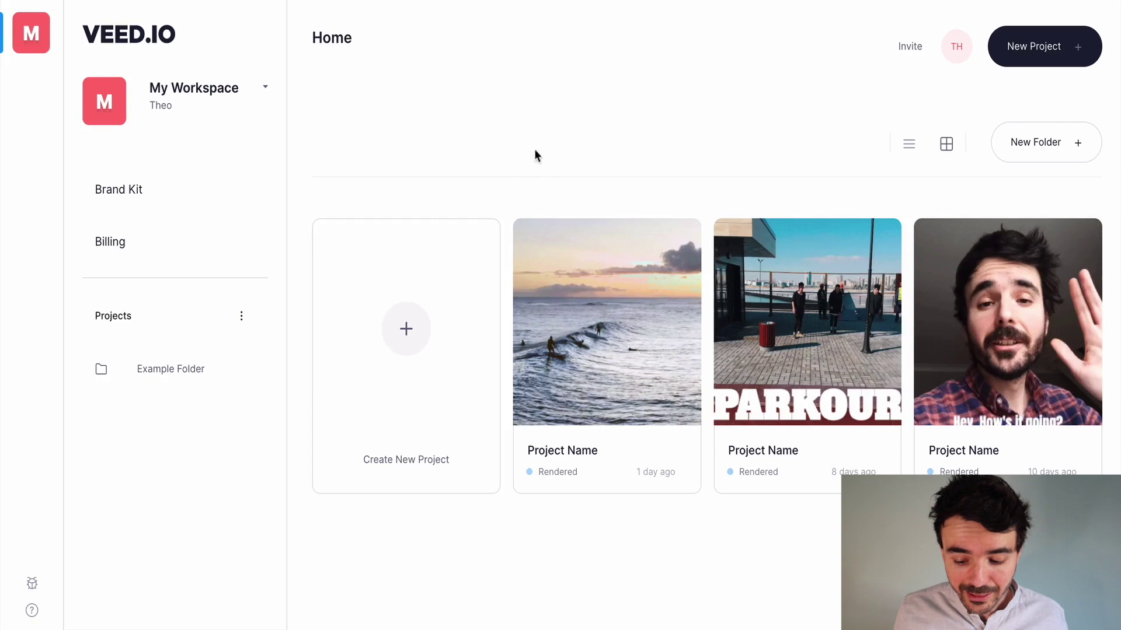
pyautogui.click(412, 343)
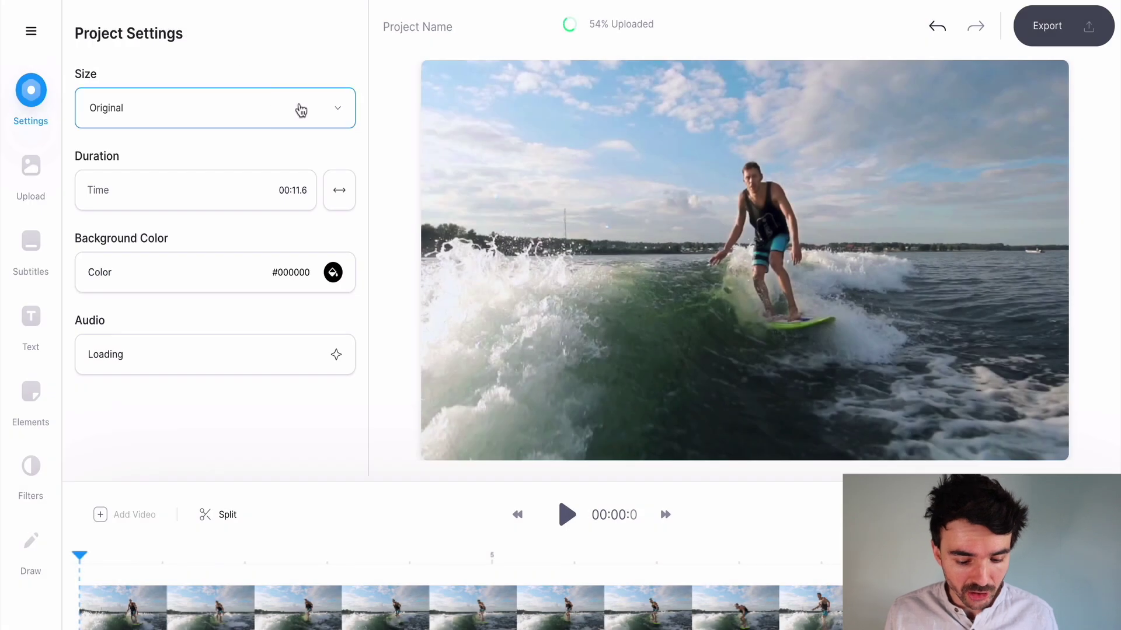
# Step: Pick TW & FB Landscape (5:4) from the canvas Size list
pyautogui.click(300, 109)
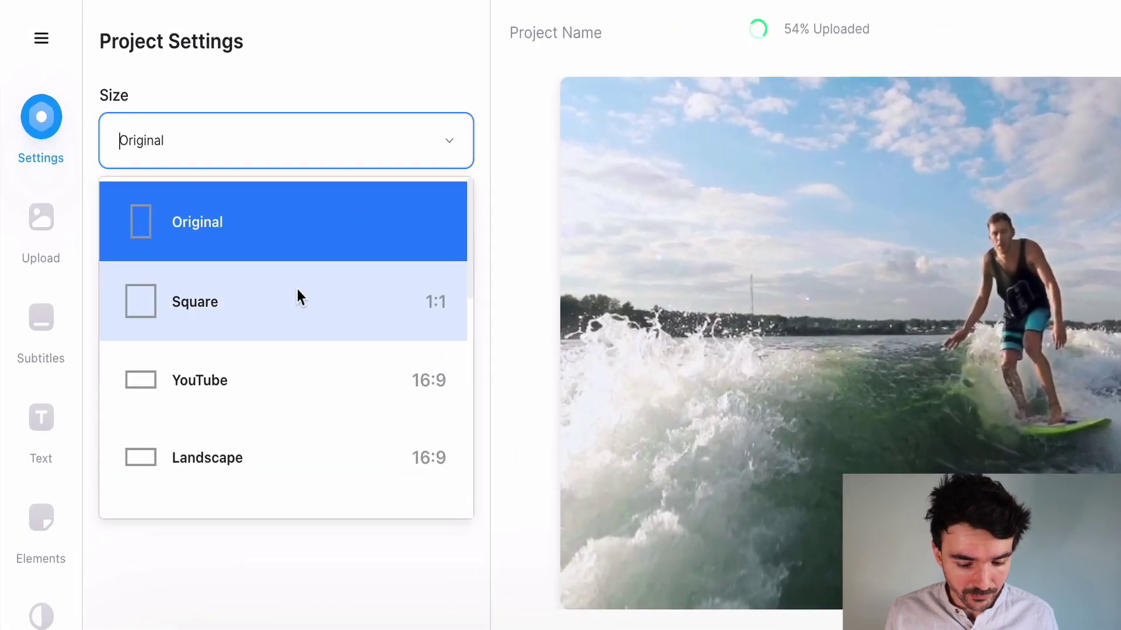
pyautogui.scroll(-2, 223, 217)
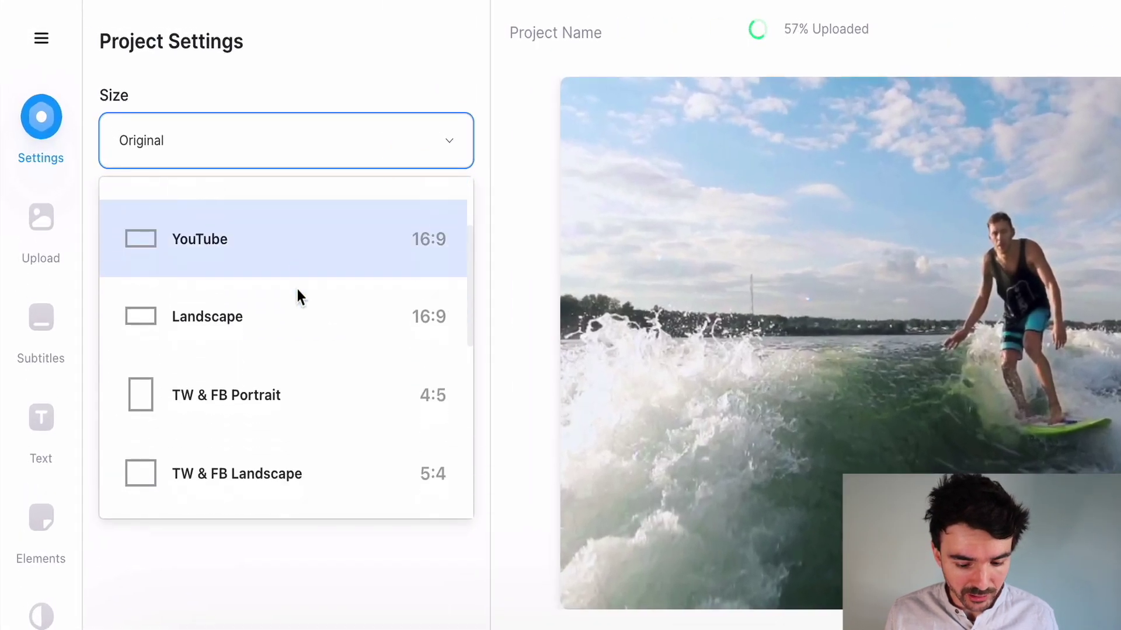
pyautogui.scroll(-2, 297, 295)
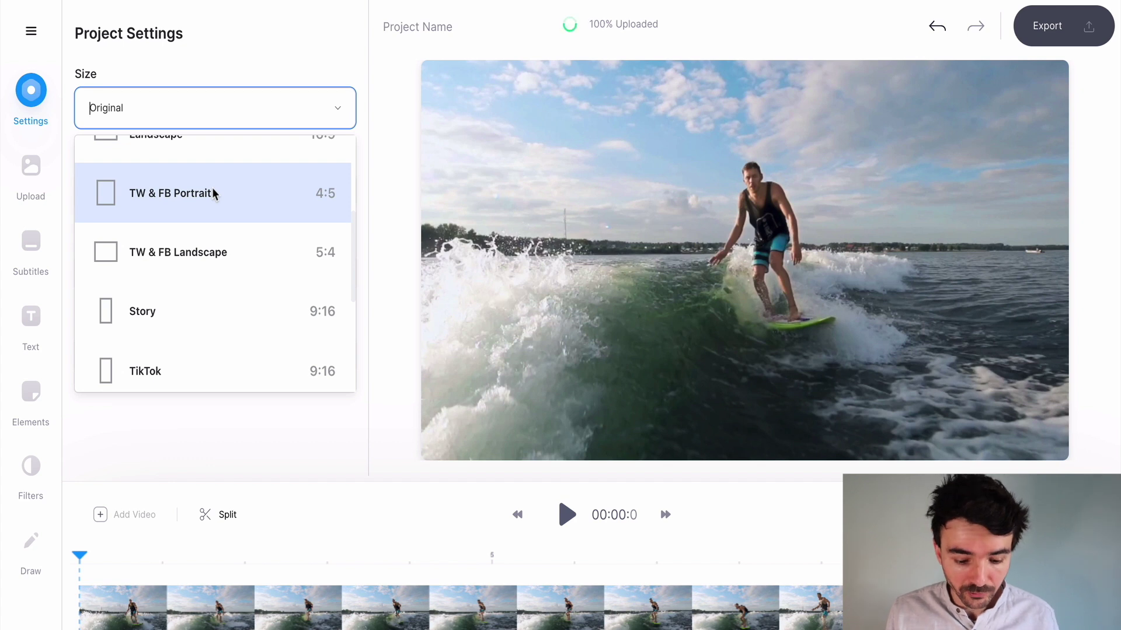
pyautogui.click(212, 254)
# Step: Enlarge the surf clip by its corners to fill the canvas width, then drag it lower
pyautogui.click(558, 167)
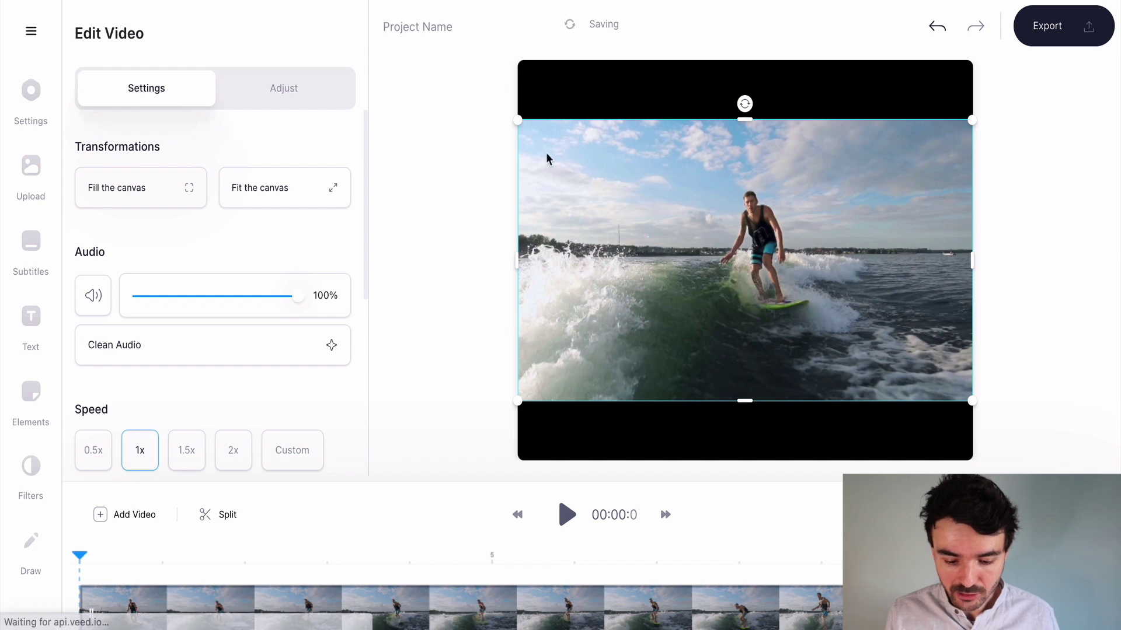
pyautogui.moveTo(517, 120); pyautogui.dragTo(503, 61)
pyautogui.moveTo(971, 401); pyautogui.dragTo(990, 461)
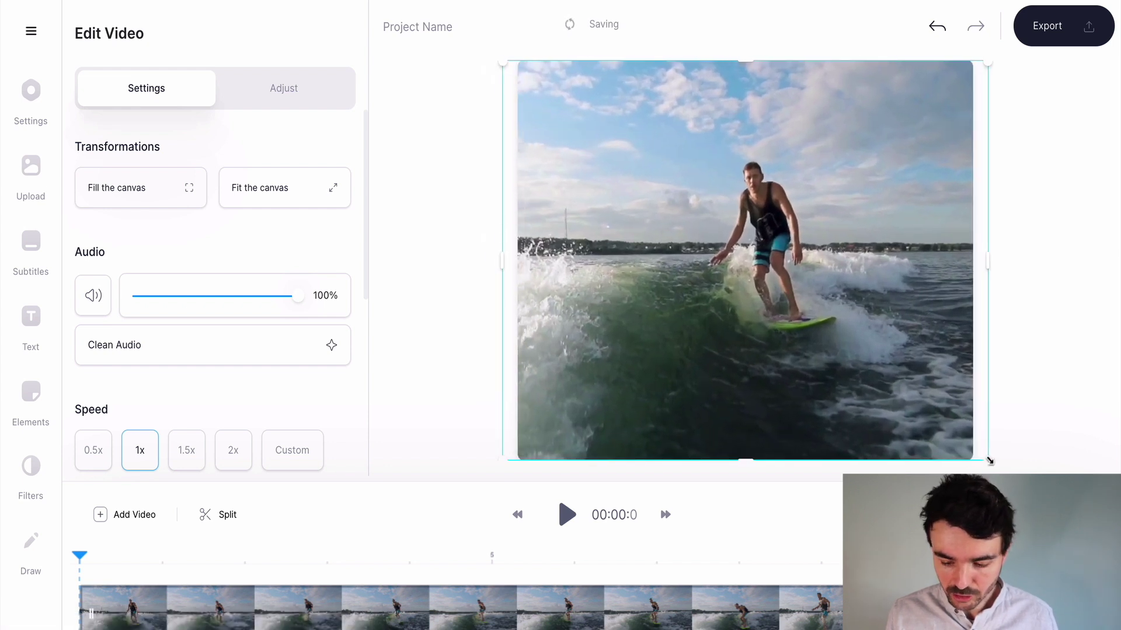
pyautogui.moveTo(611, 225); pyautogui.dragTo(612, 291)
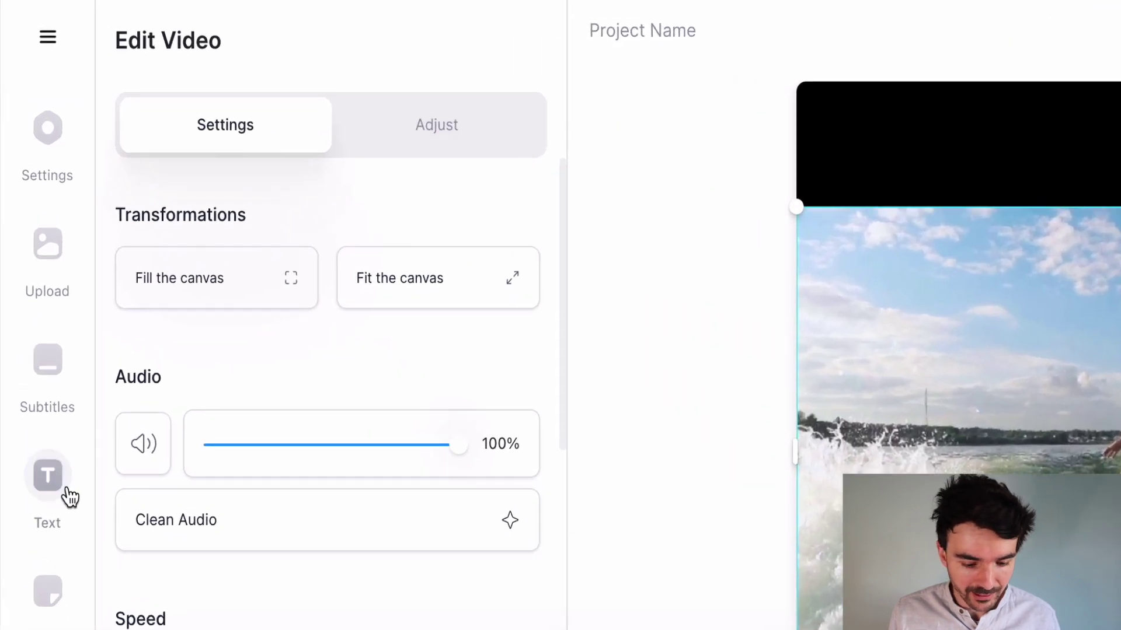
# Step: Add a Headline Title text layer and align its timeline clip to start at 0 seconds
pyautogui.click(49, 475)
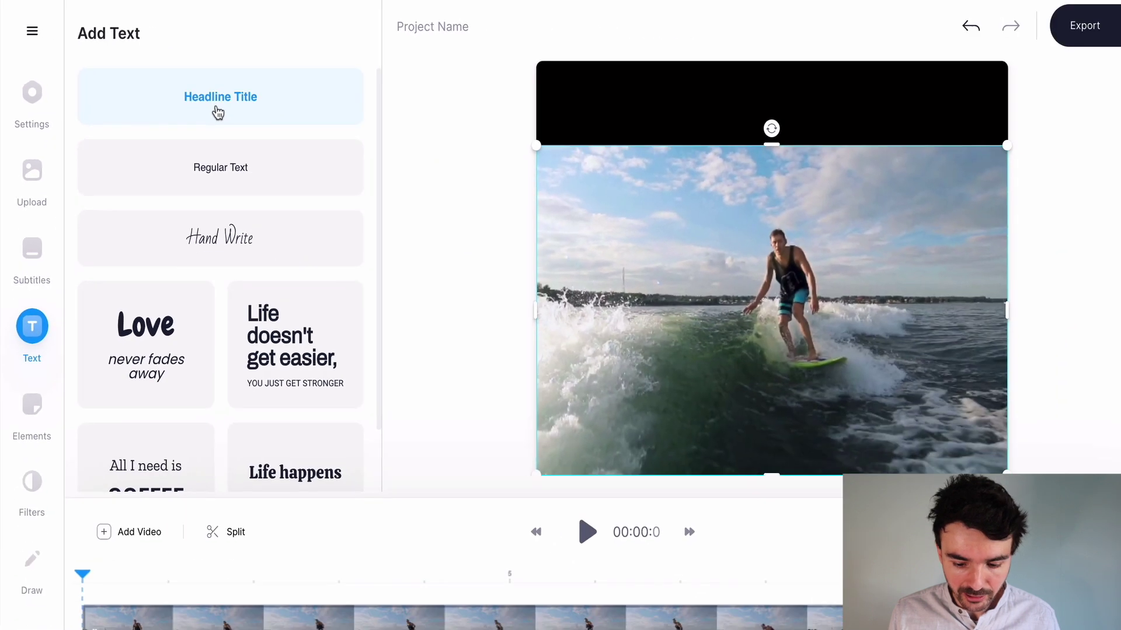
pyautogui.click(218, 112)
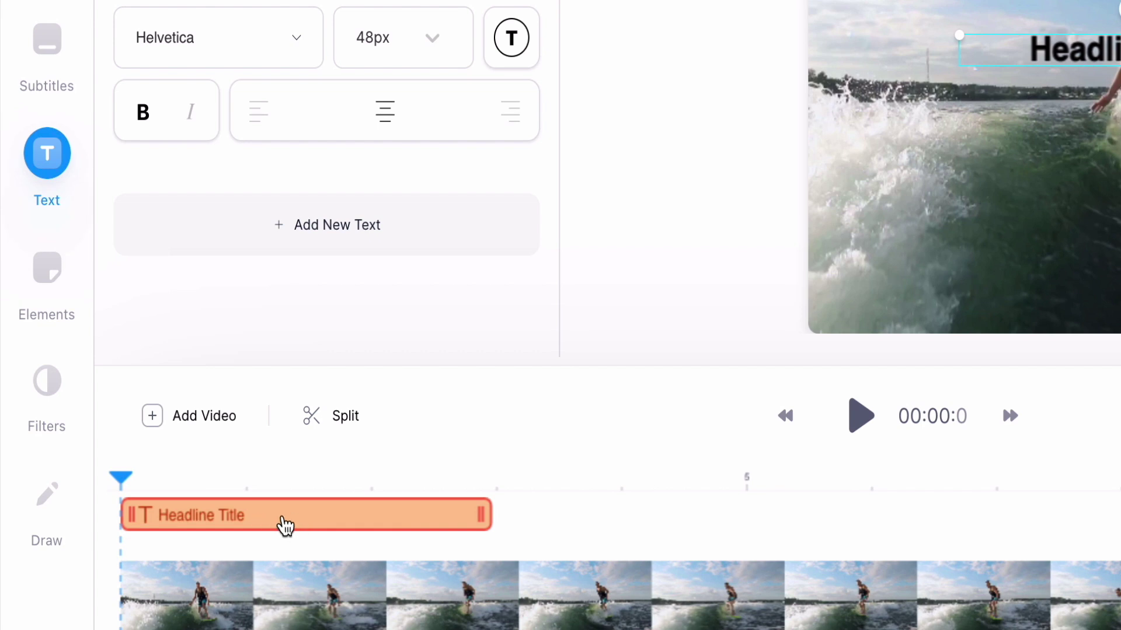
pyautogui.moveTo(481, 515); pyautogui.dragTo(575, 517)
pyautogui.moveTo(419, 515); pyautogui.dragTo(315, 515)
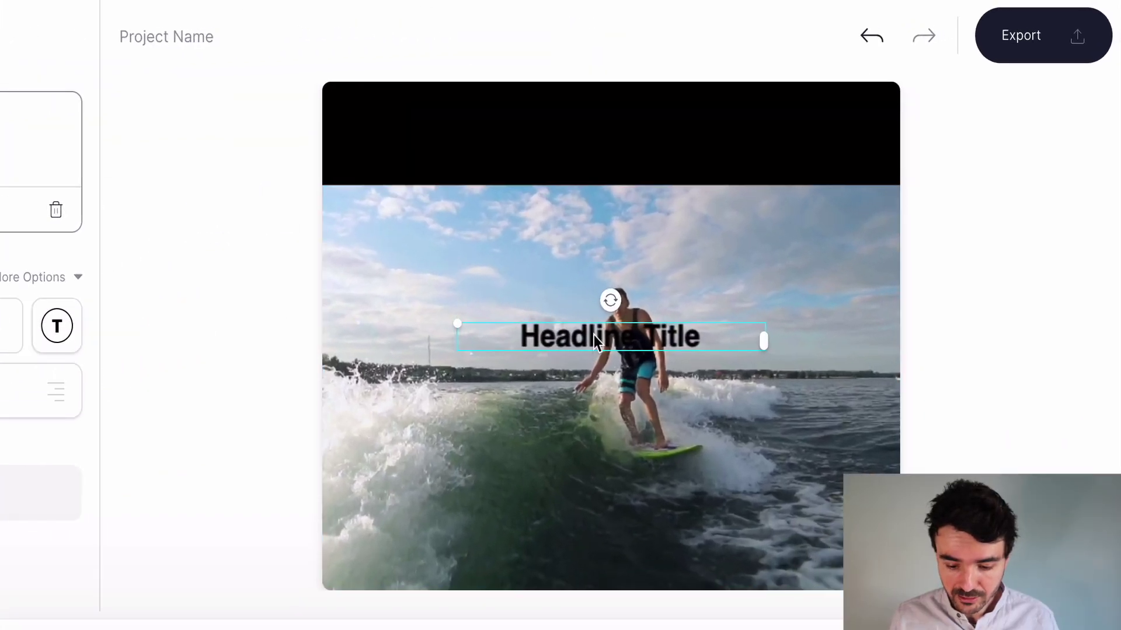
# Step: Move the title into the top black band, make it white and retype it as 'MORNING SURF'
pyautogui.moveTo(593, 335); pyautogui.dragTo(601, 133)
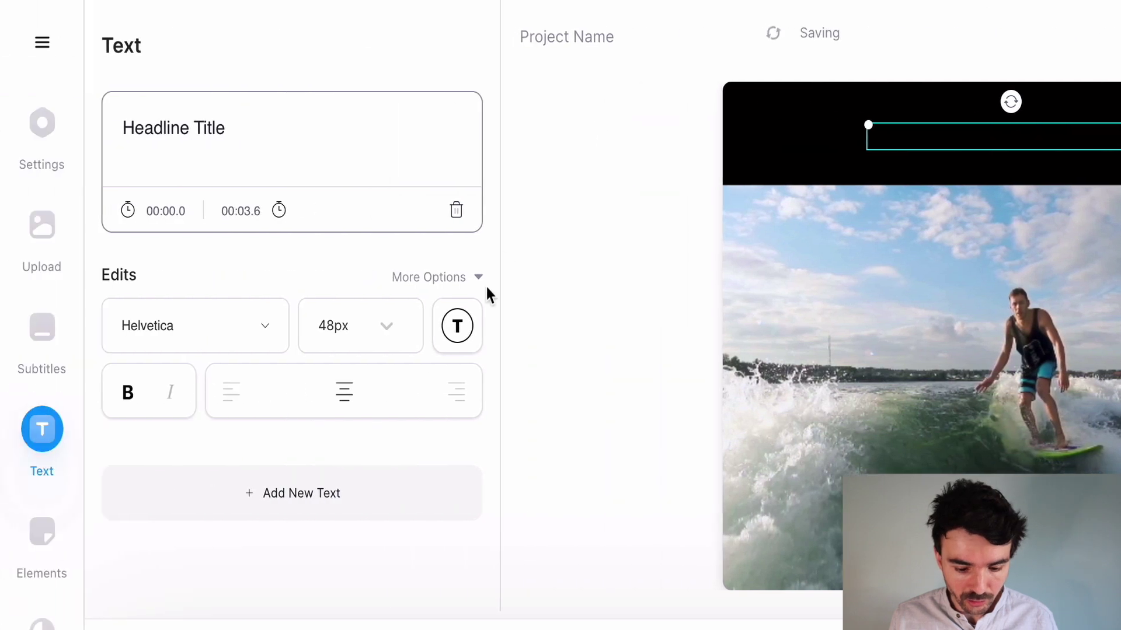
pyautogui.click(458, 326)
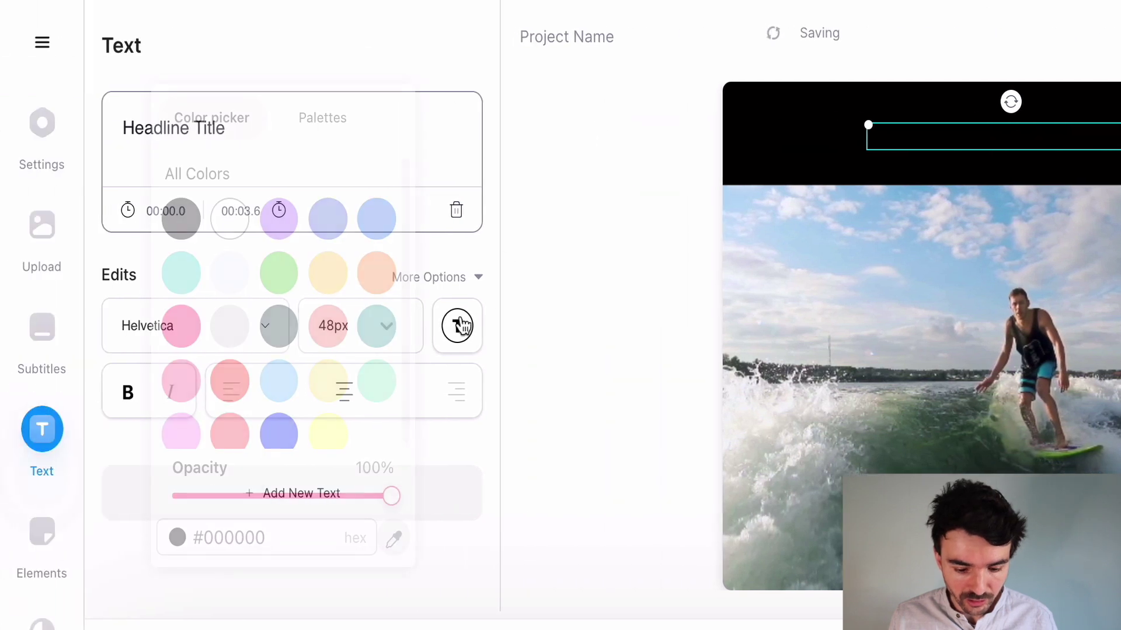
pyautogui.click(232, 227)
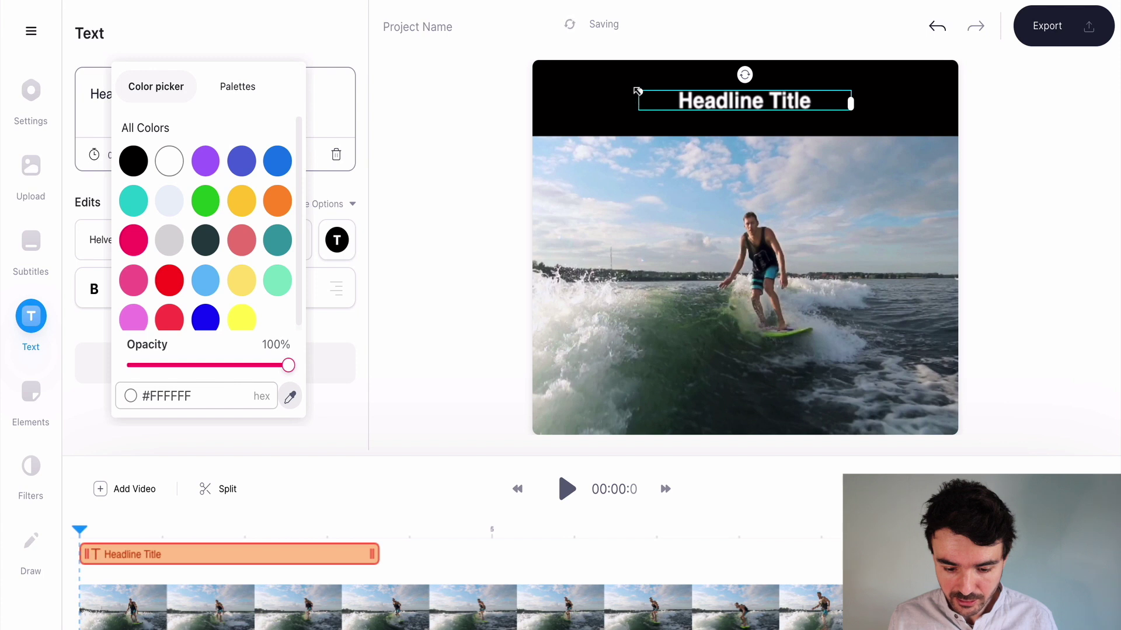
pyautogui.click(637, 91)
pyautogui.write('MORNI')
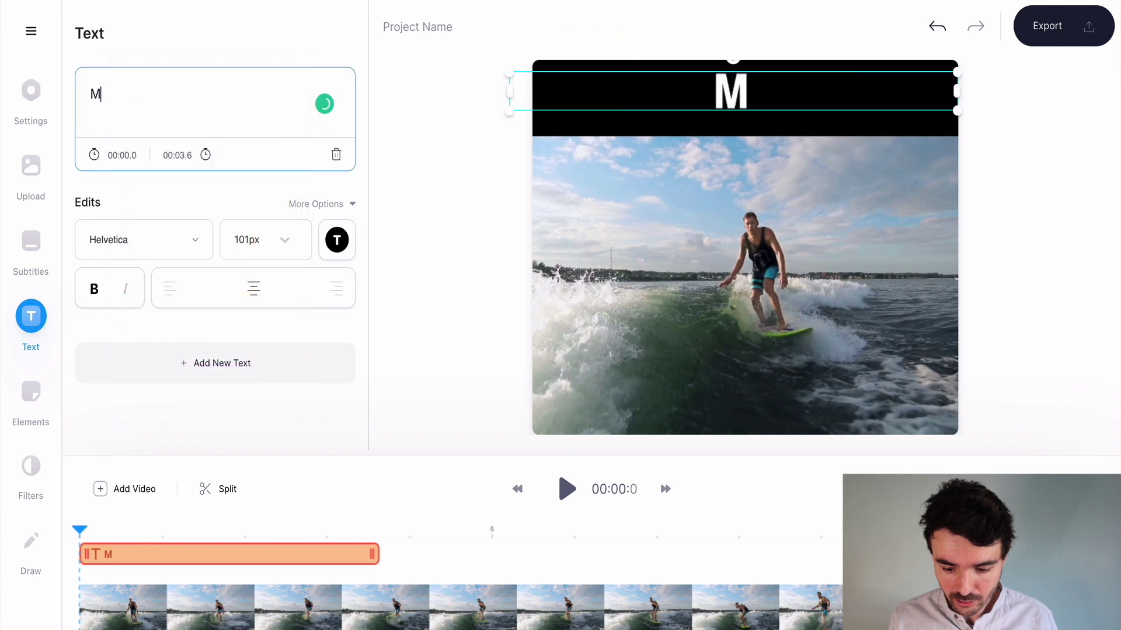
pyautogui.write('NG SURF')
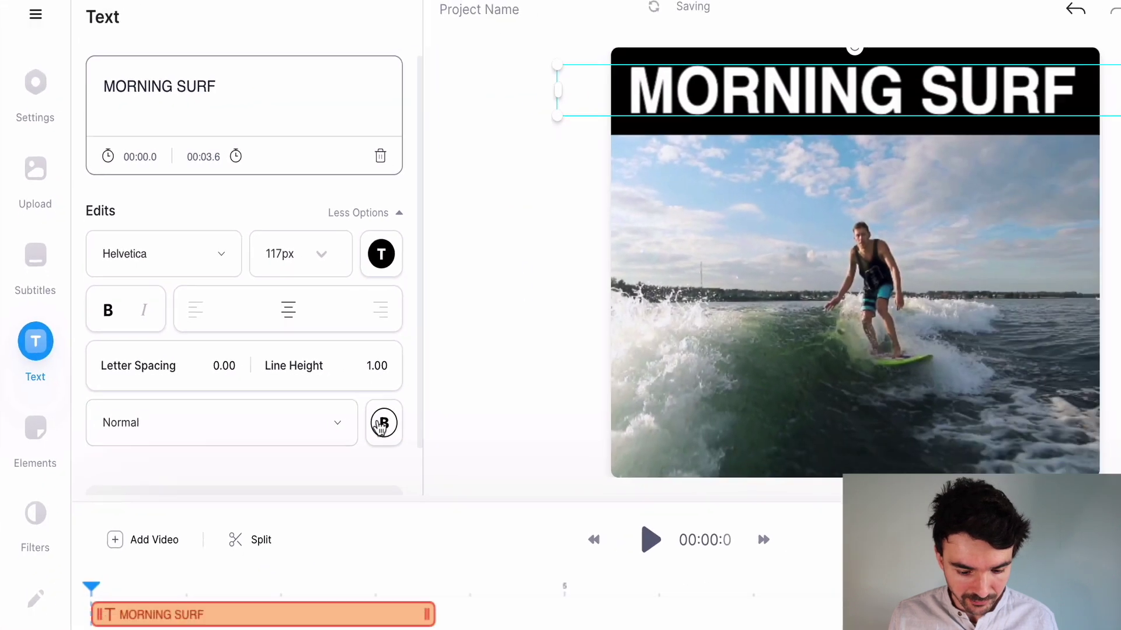
# Step: Give the title a green background in the Block text style
pyautogui.click(519, 522)
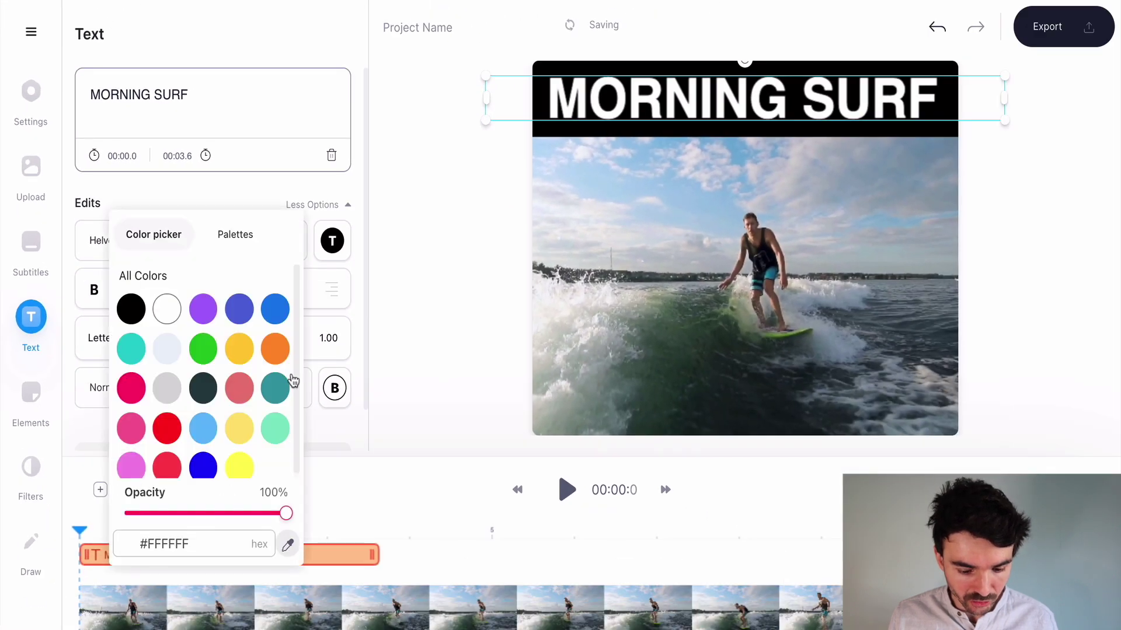
pyautogui.click(126, 359)
pyautogui.click(292, 393)
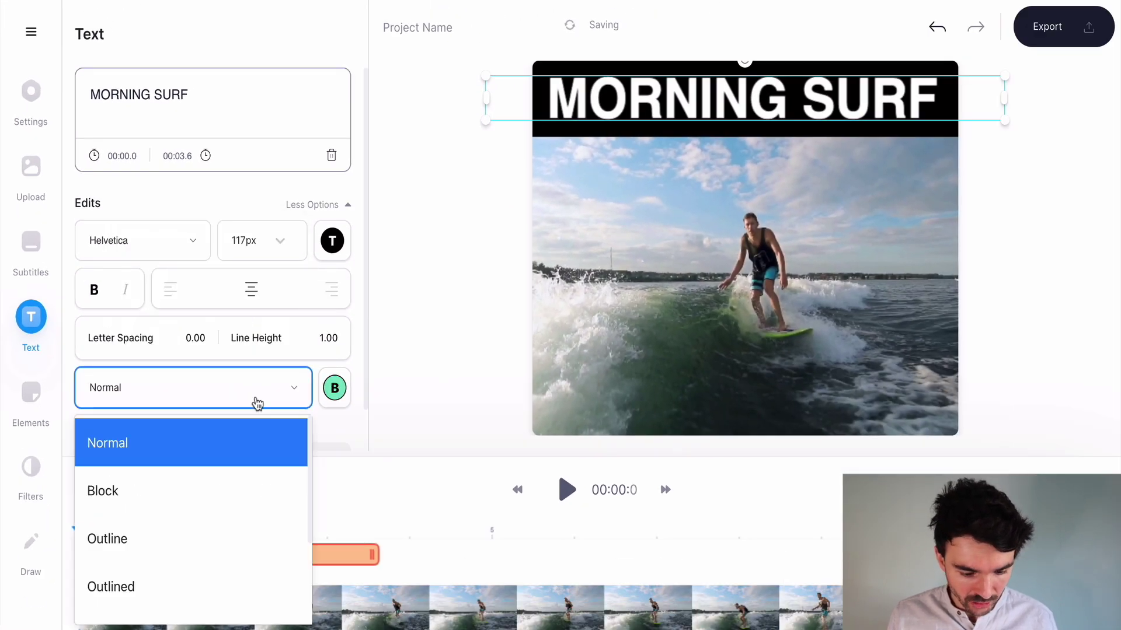
pyautogui.click(163, 483)
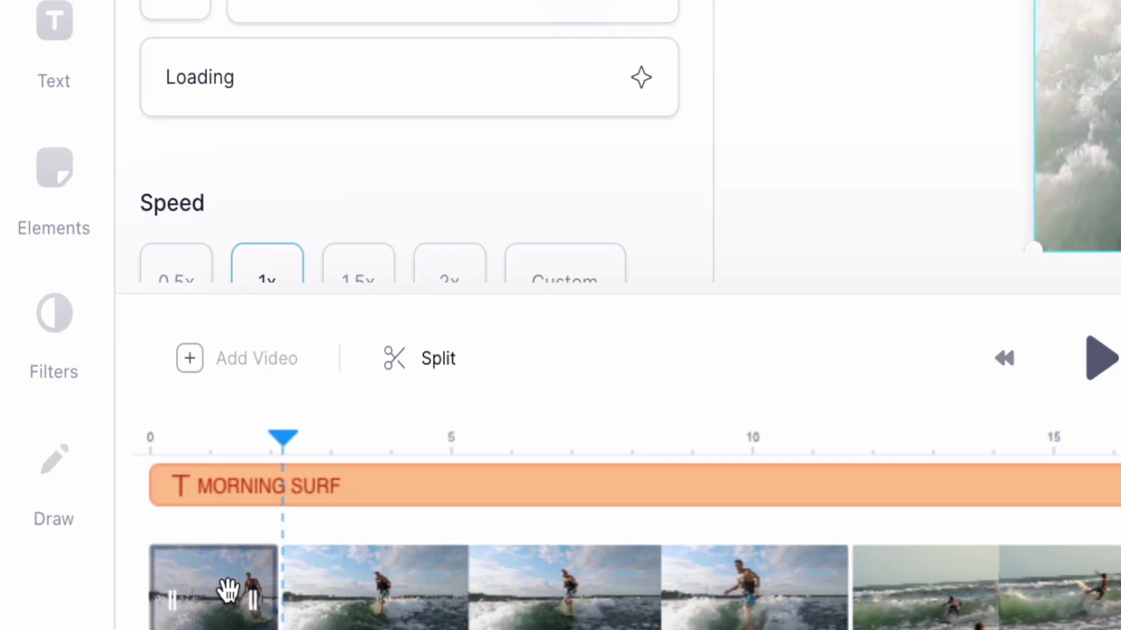
# Step: Delete the opening clip piece and slide the remaining clips left to close the gaps
pyautogui.press('Delete')
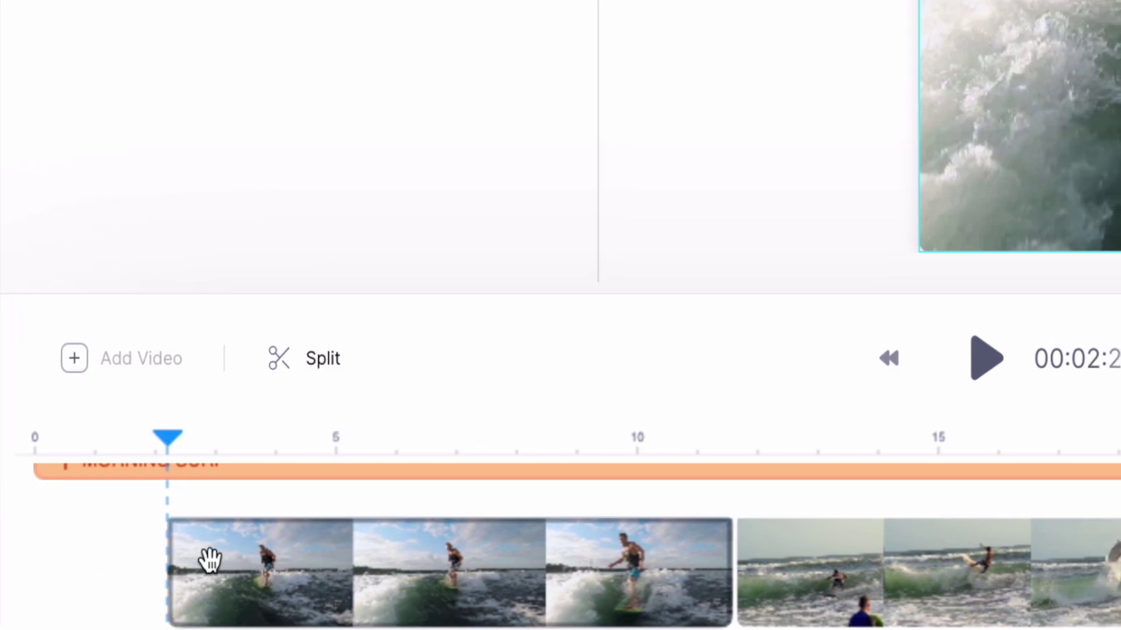
pyautogui.moveTo(210, 564); pyautogui.dragTo(6, 571)
pyautogui.moveTo(759, 550); pyautogui.dragTo(604, 562)
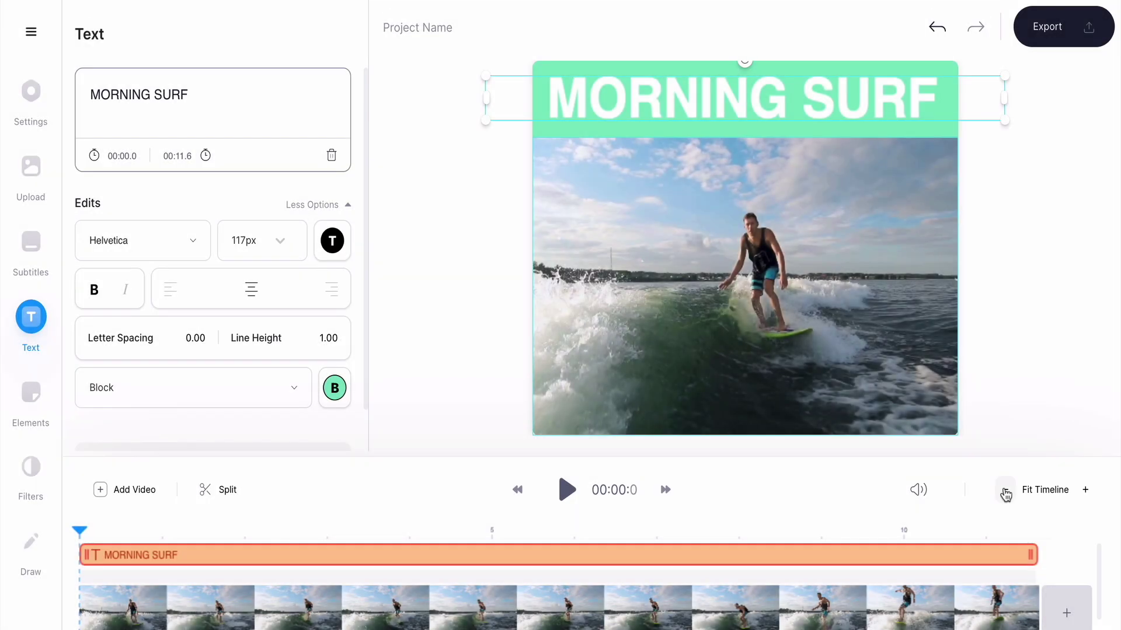
# Step: Zoom the timeline out three times and set the playhead at about 2.2 seconds
pyautogui.click(1004, 491)
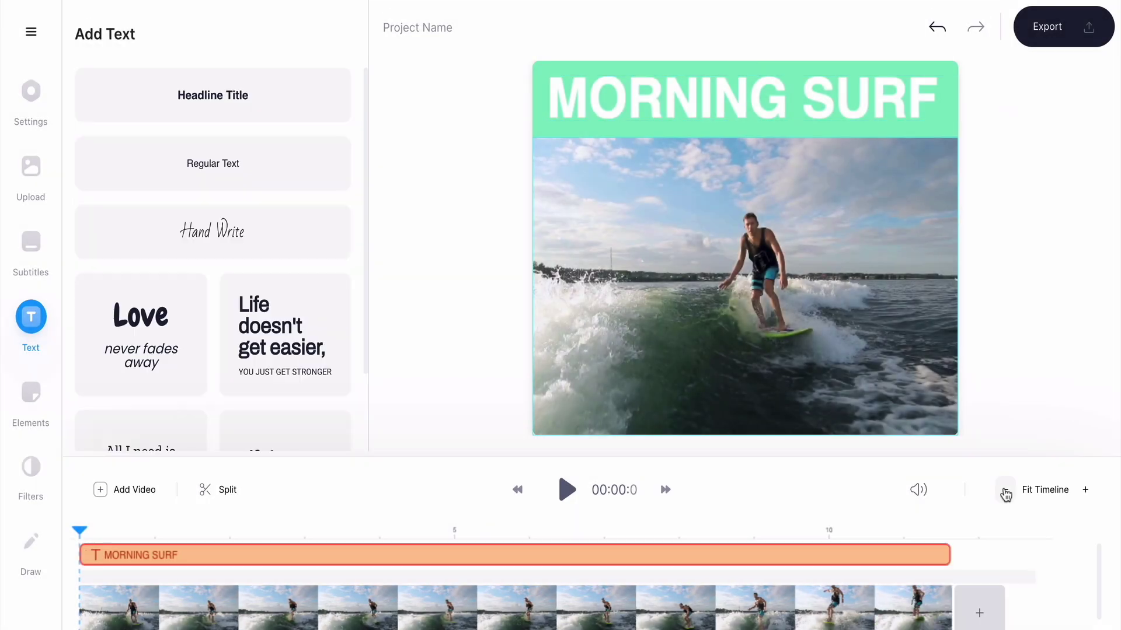
pyautogui.click(1005, 492)
pyautogui.click(1004, 492)
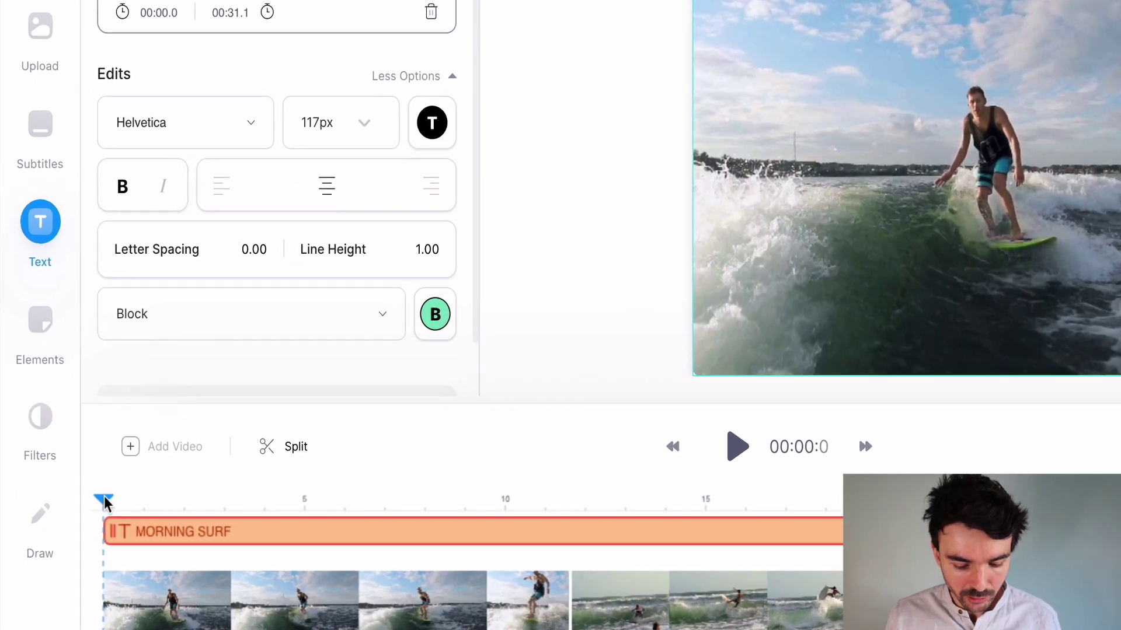
pyautogui.moveTo(80, 531); pyautogui.dragTo(159, 529)
pyautogui.moveTo(219, 490)
pyautogui.mouseDown()
pyautogui.moveTo(250, 490)
pyautogui.moveTo(229, 492)
pyautogui.mouseUp()
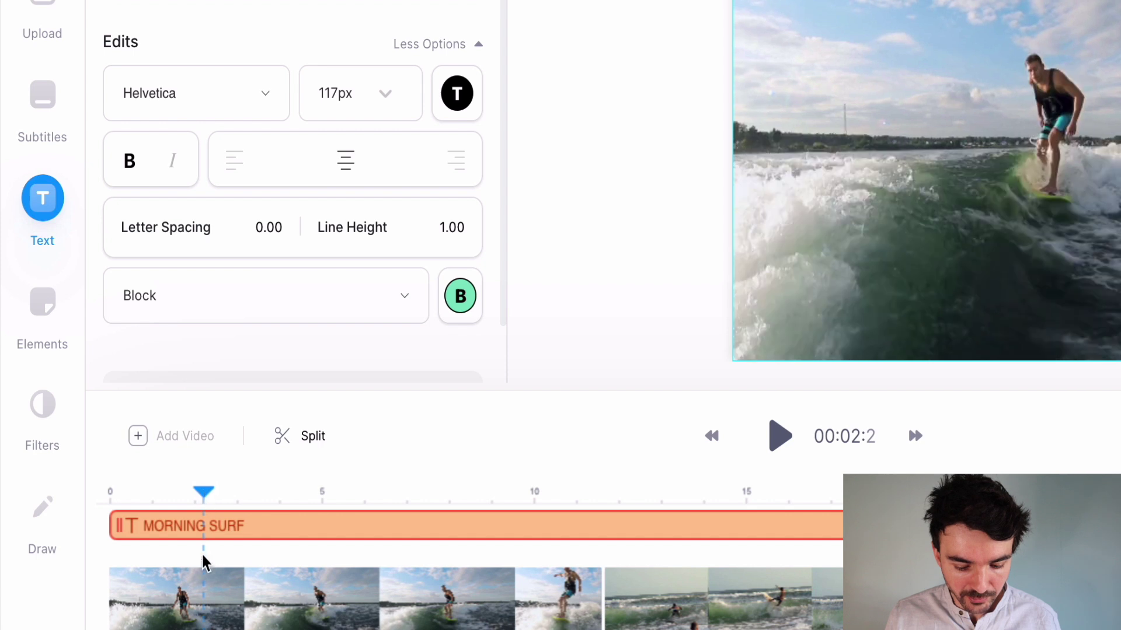
# Step: Split the surf clip at the playhead and delete the short opening piece
pyautogui.click(200, 583)
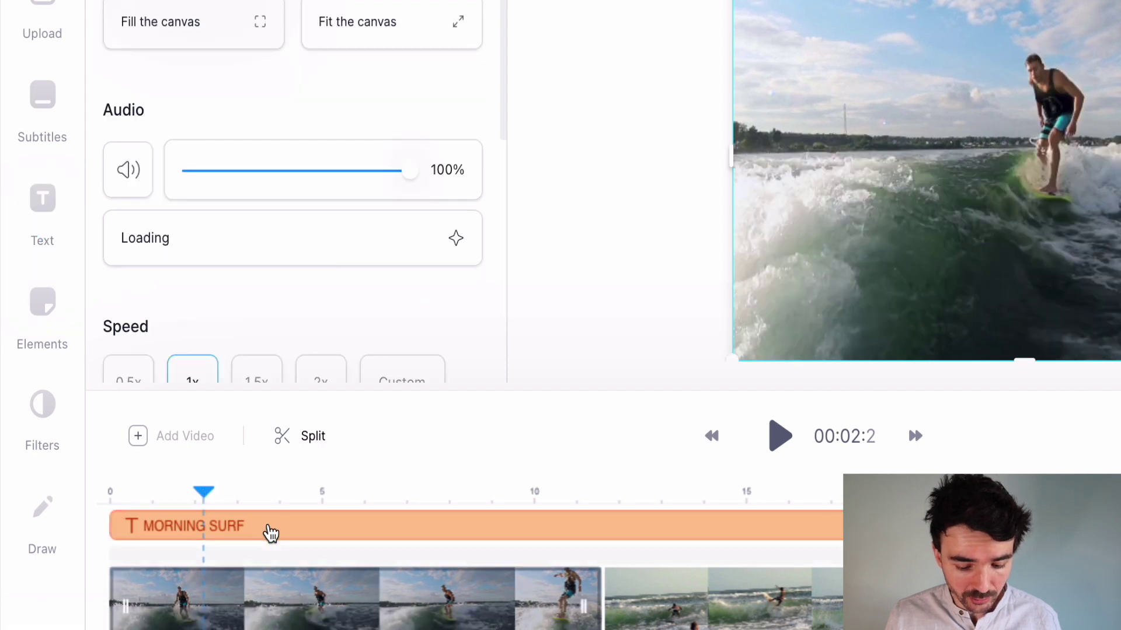
pyautogui.click(305, 443)
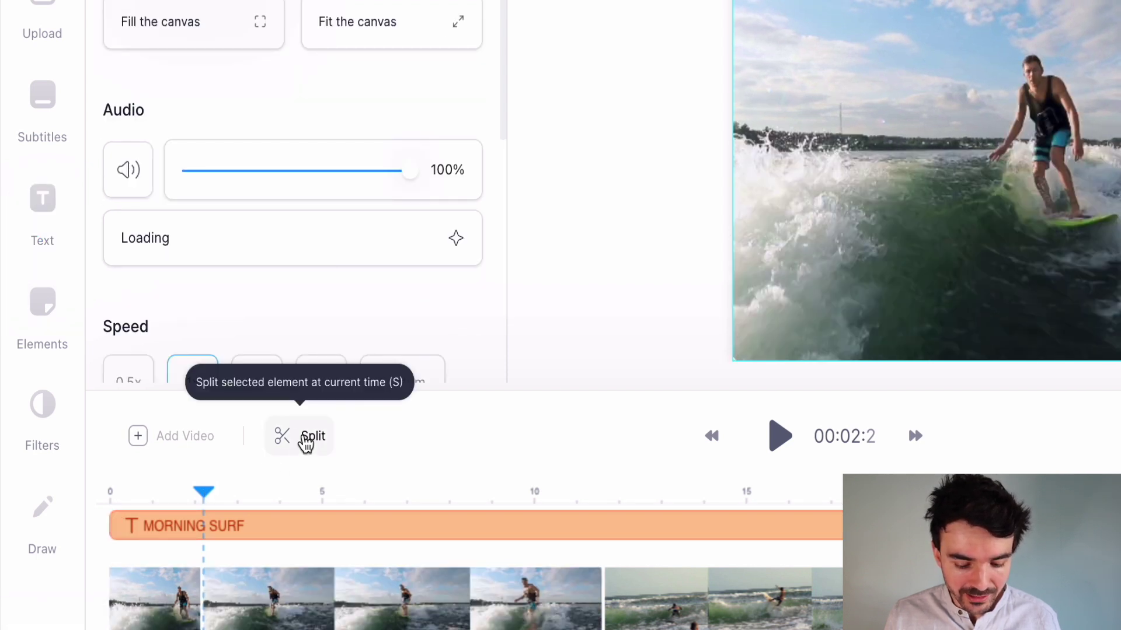
pyautogui.click(227, 602)
pyautogui.click(157, 598)
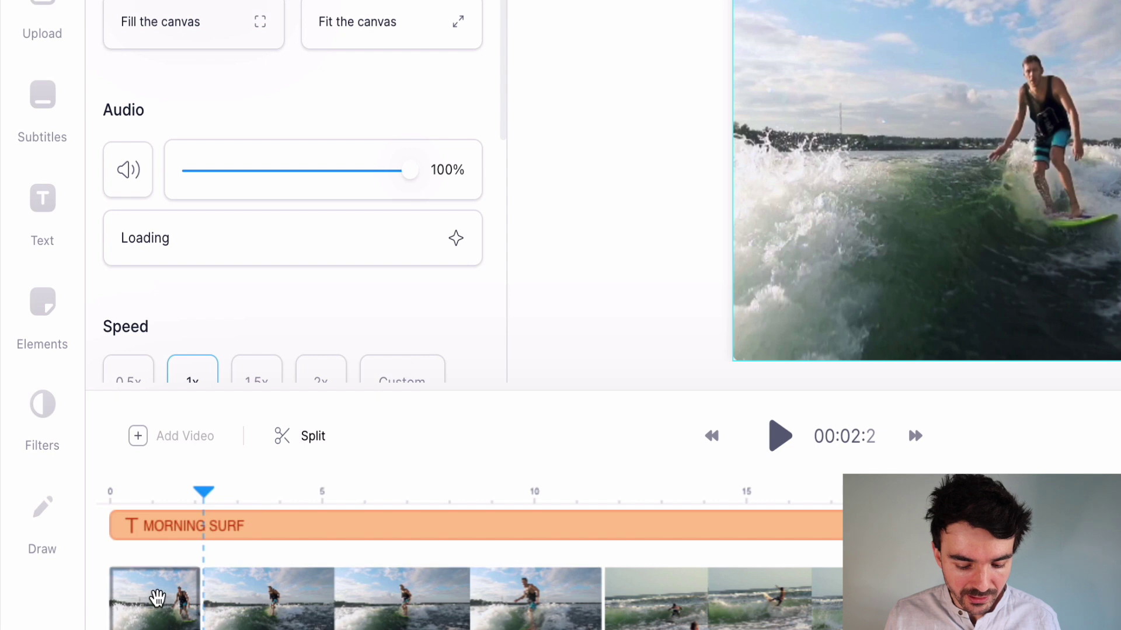
pyautogui.click(165, 598)
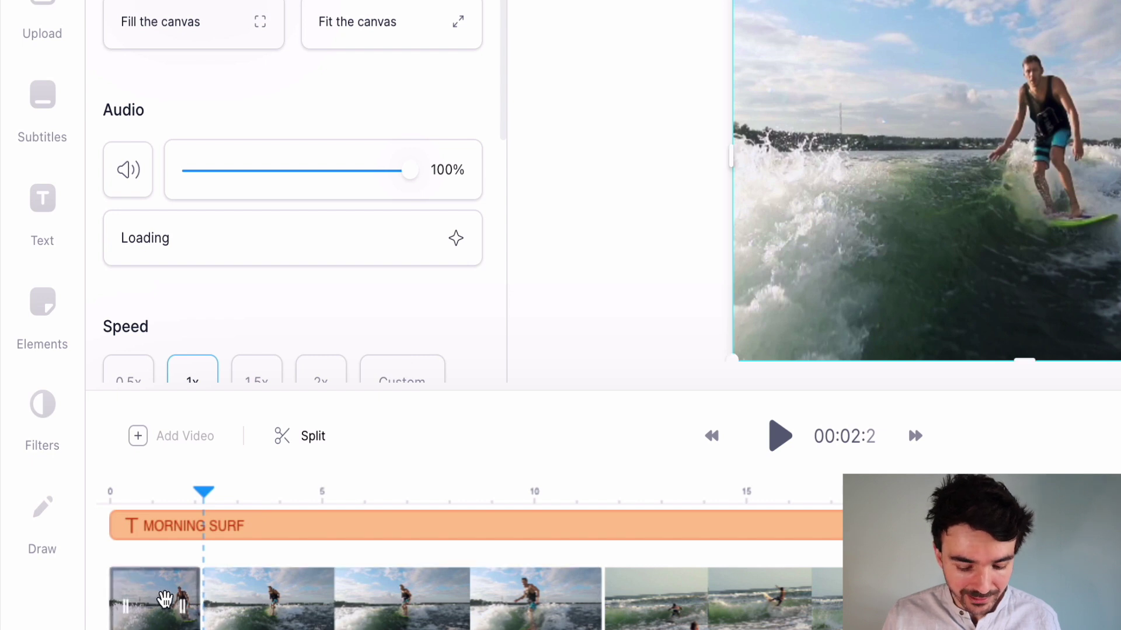
pyautogui.press('Delete')
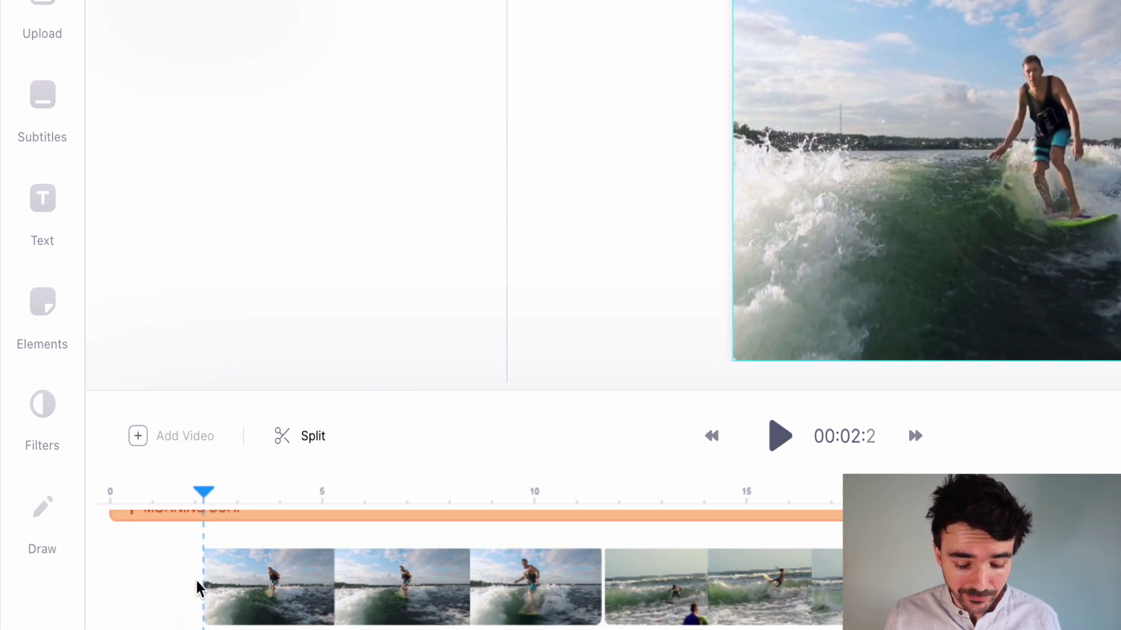
# Step: Slide the remaining clips left so they start at 0 with no gaps
pyautogui.moveTo(252, 577); pyautogui.dragTo(100, 580)
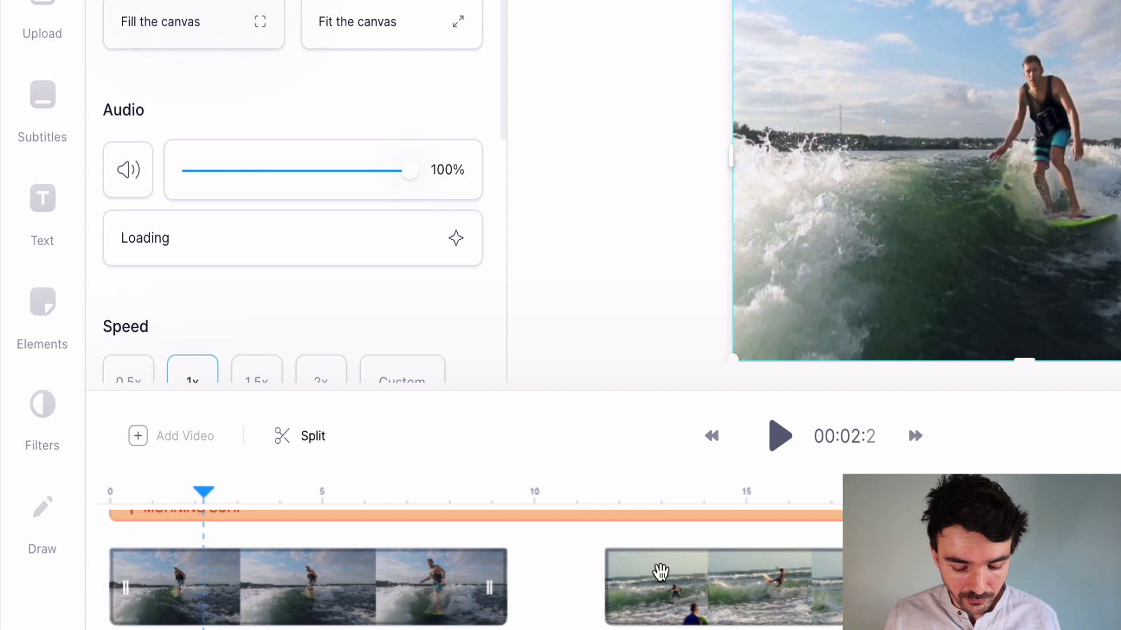
pyautogui.moveTo(660, 572); pyautogui.dragTo(566, 572)
pyautogui.moveTo(111, 493); pyautogui.dragTo(323, 495)
# Step: Split the footage at 5 seconds and delete the piece after the cut
pyautogui.click(315, 570)
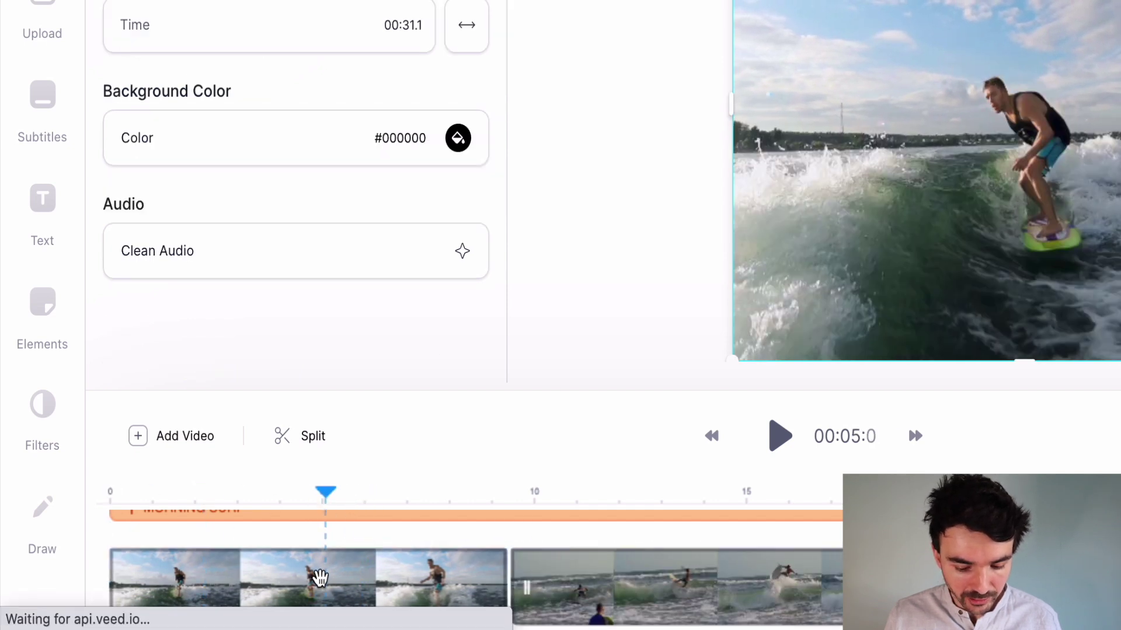
pyautogui.click(302, 444)
pyautogui.click(393, 587)
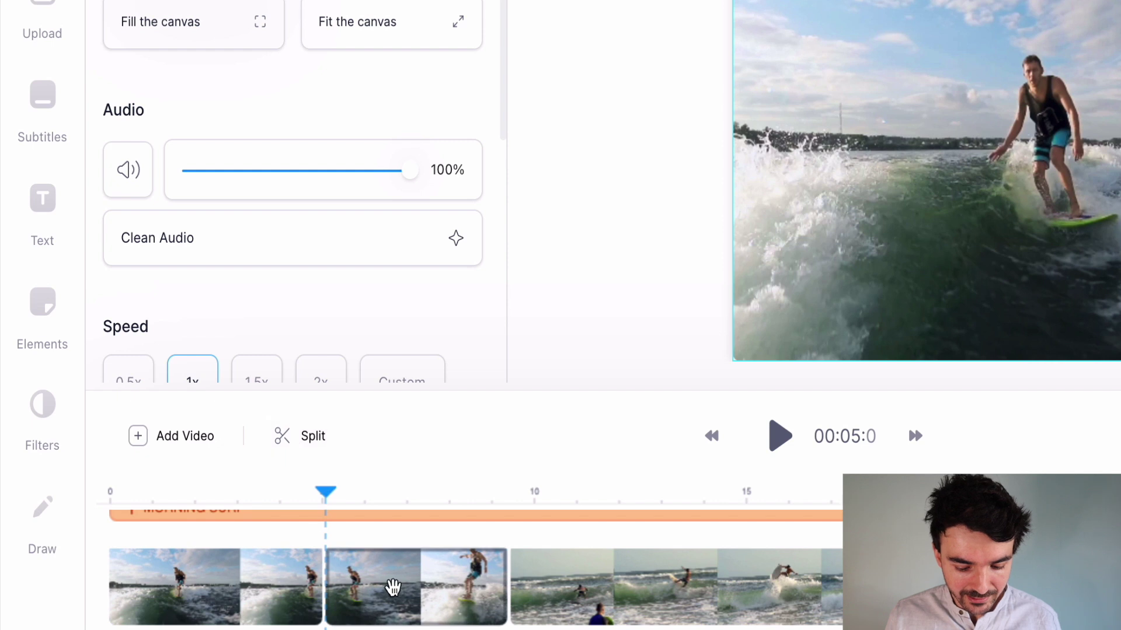
pyautogui.press('Delete')
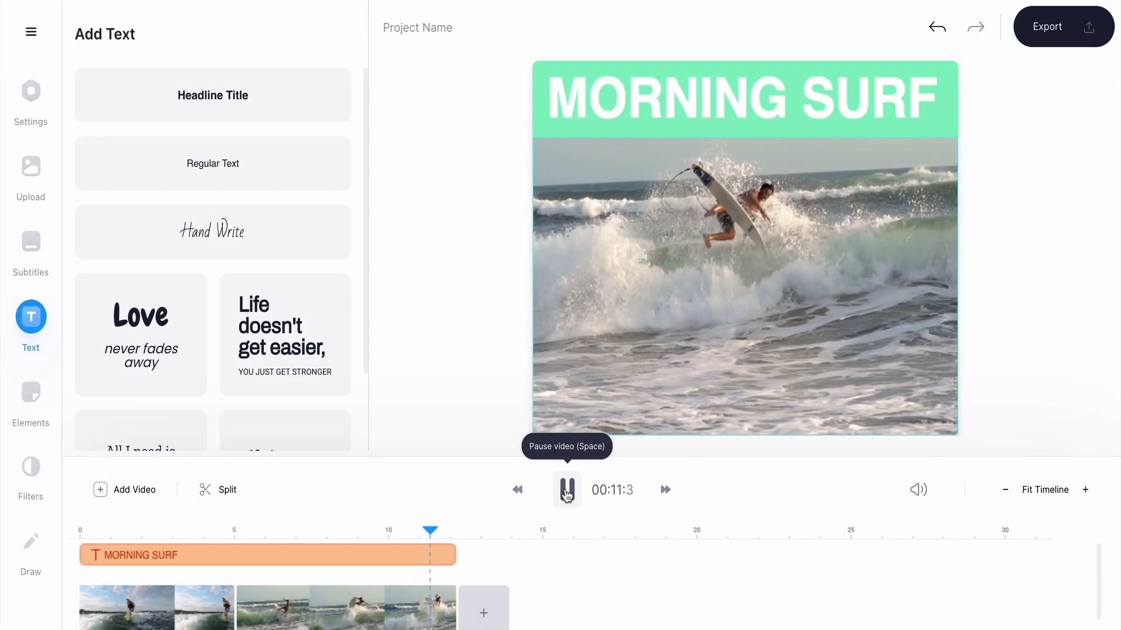
# Step: Pause the preview and show the Color Grading filter list
pyautogui.click(566, 490)
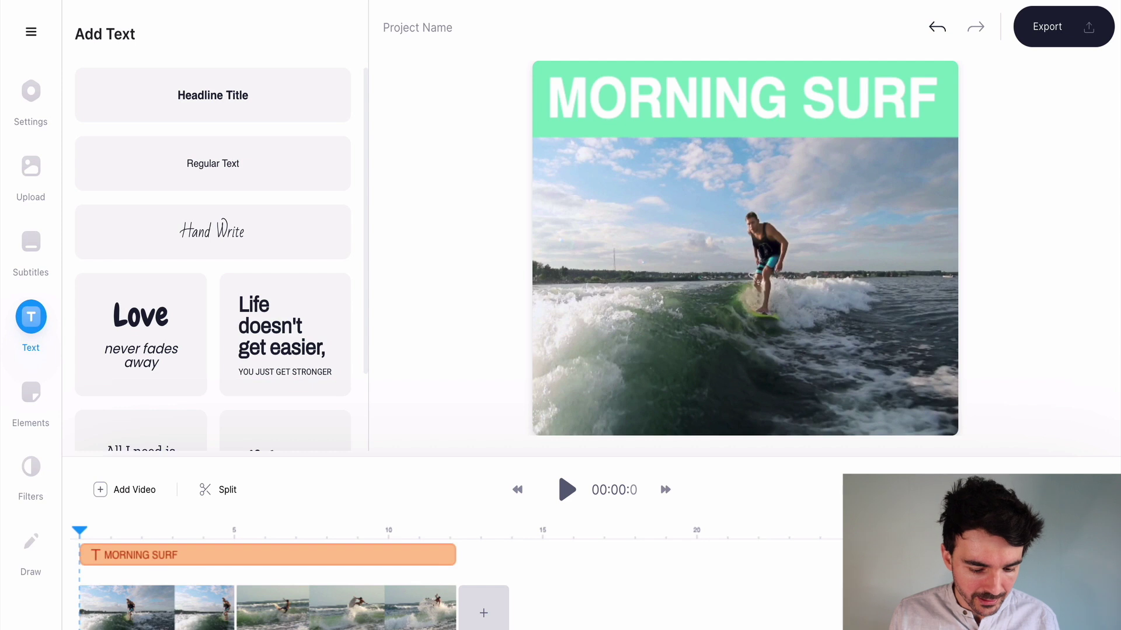
pyautogui.click(33, 482)
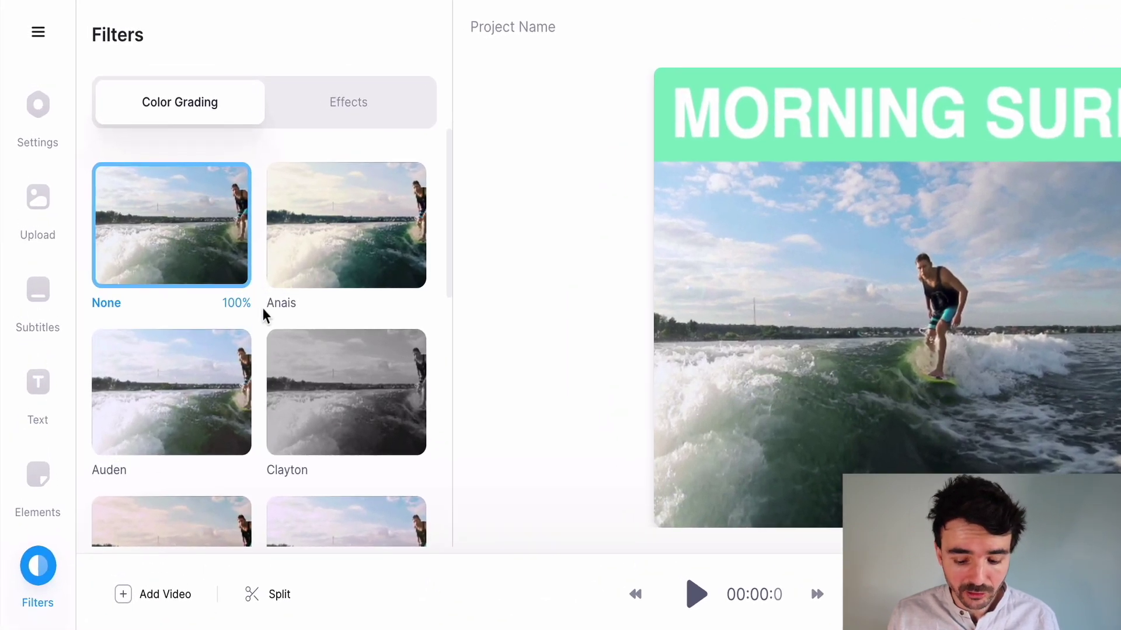
# Step: Preview the Anais, Auden, Clayton, Hopper, Daisy, Hyla and Kai colour filters
pyautogui.click(297, 243)
pyautogui.click(184, 407)
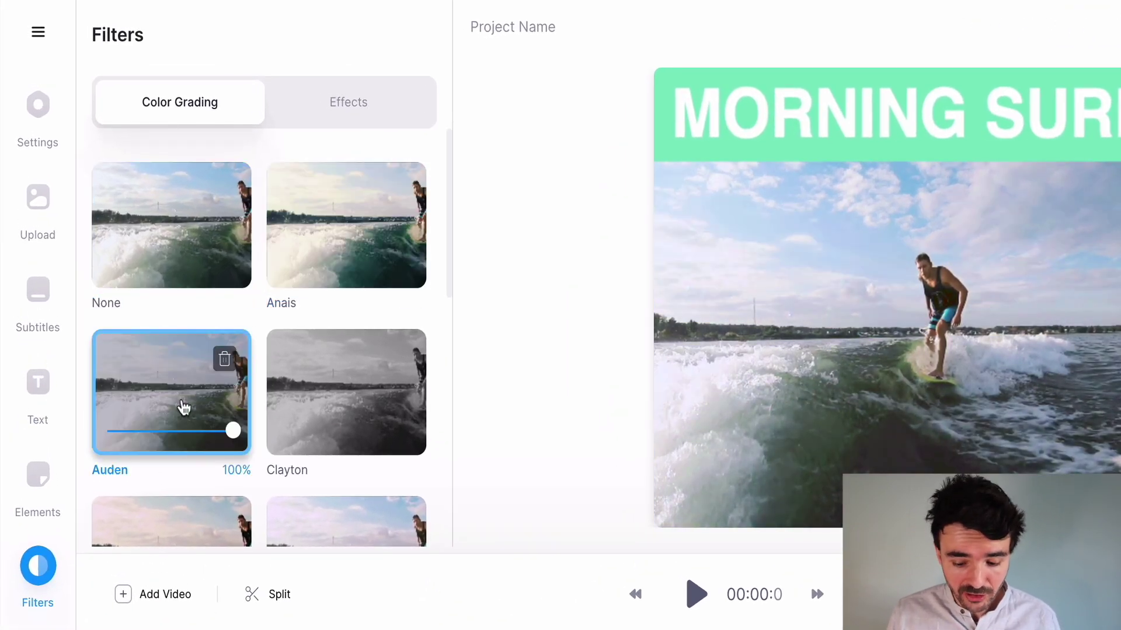
pyautogui.click(341, 400)
pyautogui.scroll(-3, 341, 403)
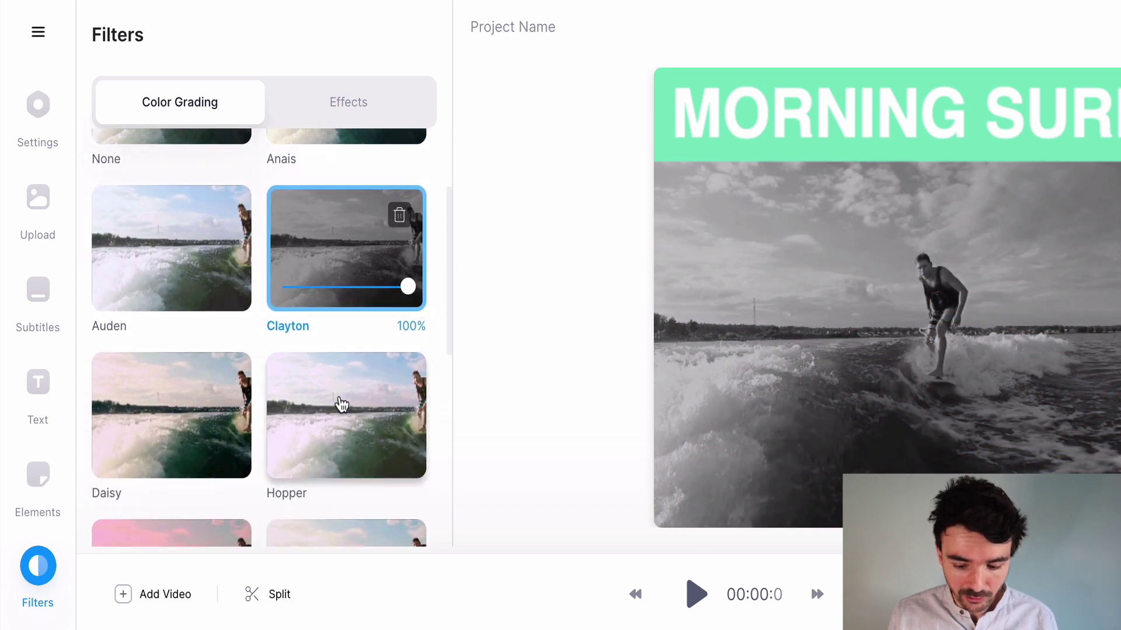
pyautogui.click(342, 404)
pyautogui.click(168, 413)
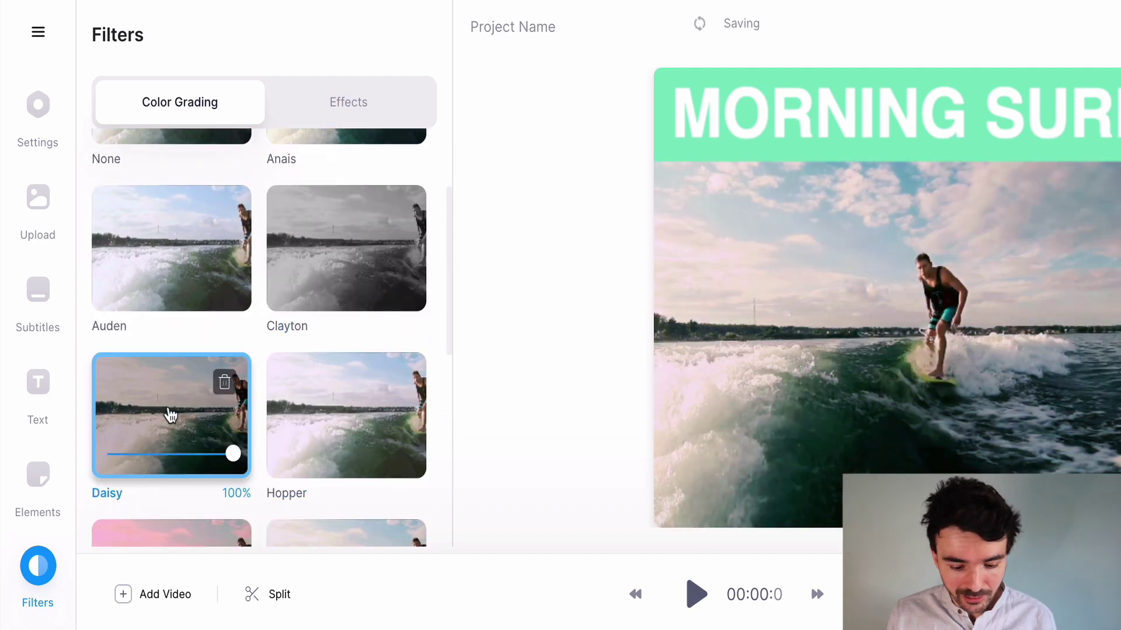
pyautogui.scroll(-3, 169, 415)
pyautogui.click(181, 427)
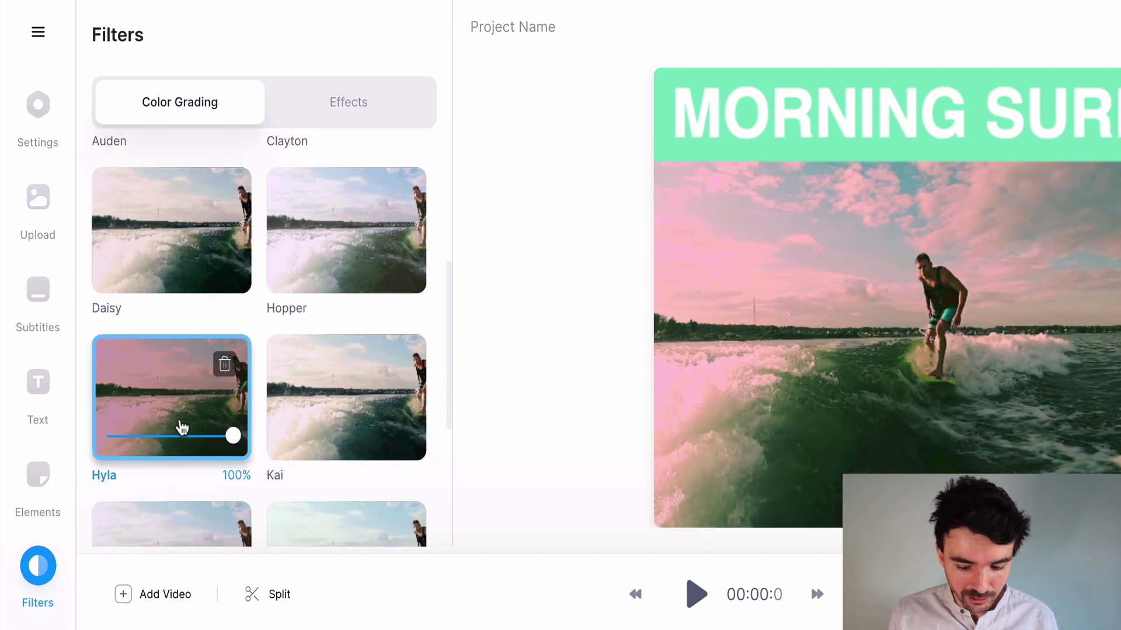
pyautogui.click(315, 408)
# Step: Try Minnie, then apply the Magnus filter and reduce its intensity to 44%
pyautogui.scroll(-3, 314, 409)
pyautogui.click(314, 433)
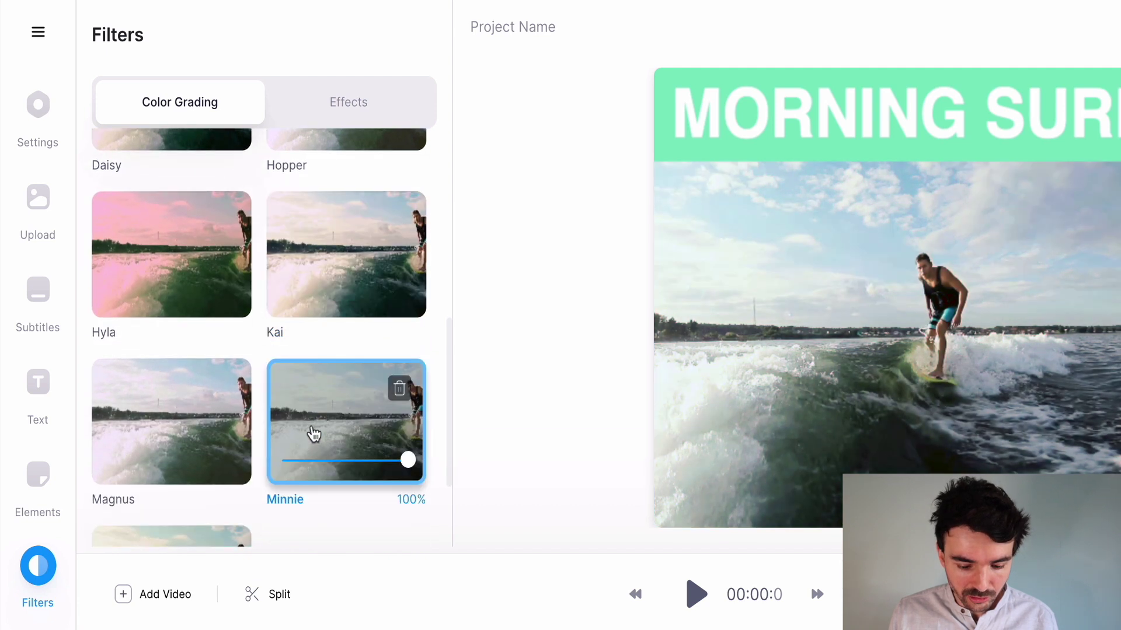
pyautogui.scroll(-3, 307, 409)
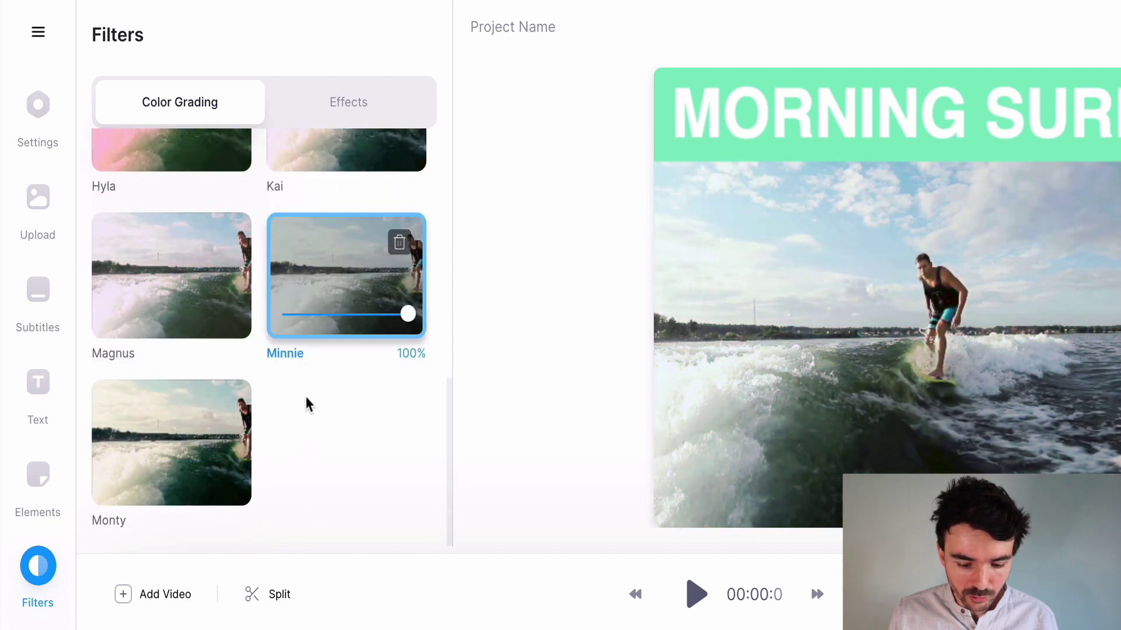
pyautogui.click(181, 288)
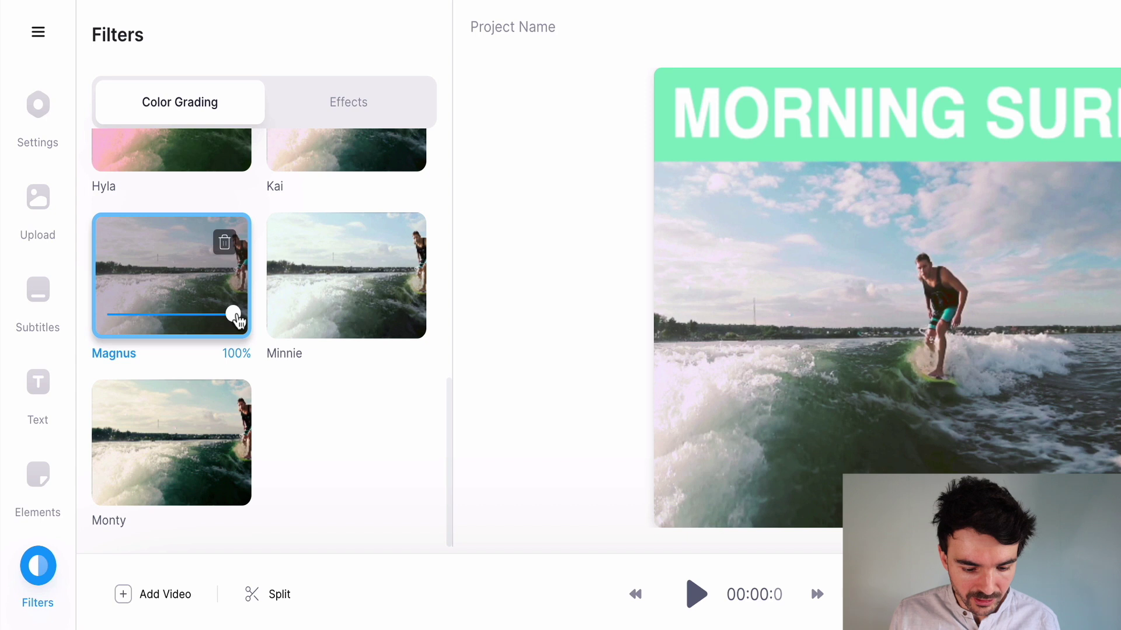
pyautogui.moveTo(146, 317); pyautogui.dragTo(201, 318)
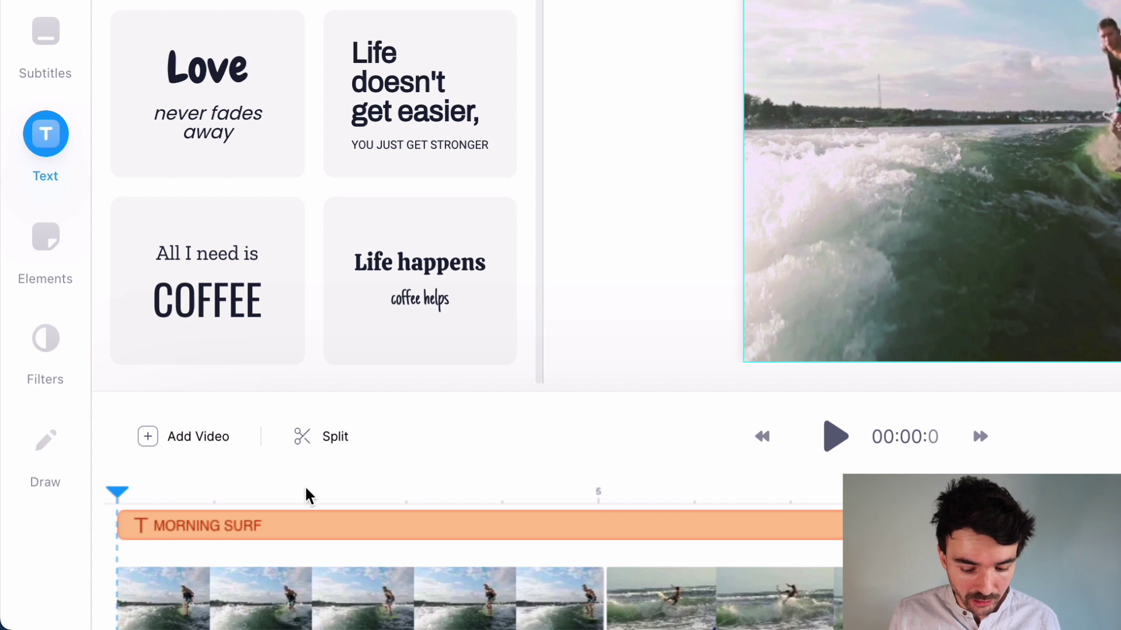
# Step: Select the first surf clip and view its Adjust settings: rotation, exposure, brightness, contrast, saturation
pyautogui.click(324, 605)
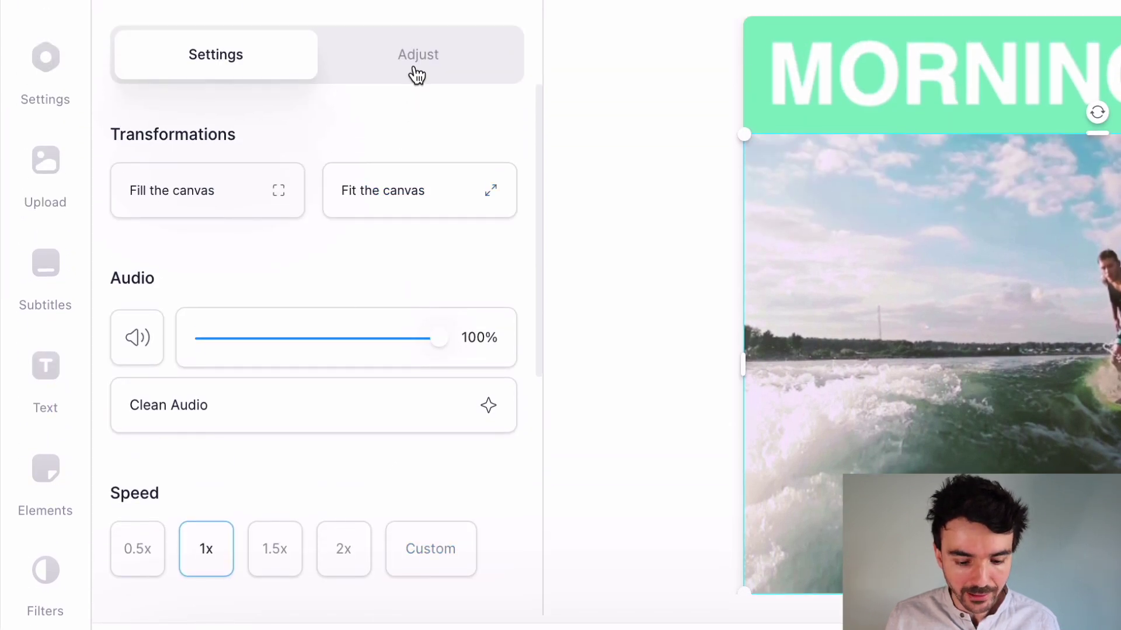
pyautogui.click(416, 70)
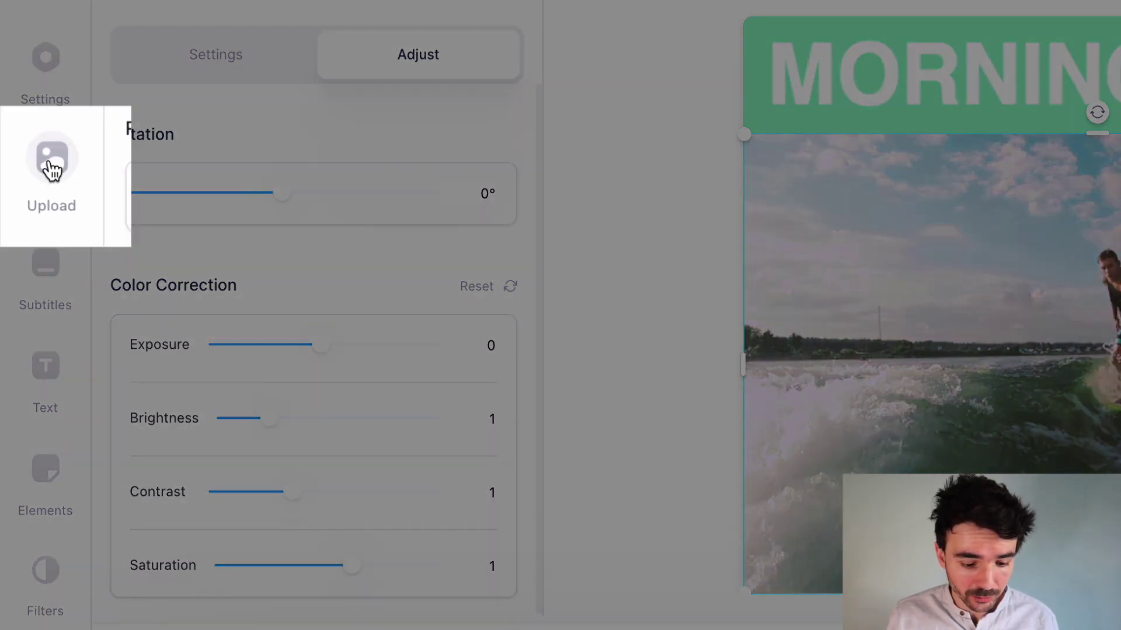
# Step: Move from the Upload media options to the Subtitles panel's Auto Transcribe, Manual and Upload choices
pyautogui.click(36, 188)
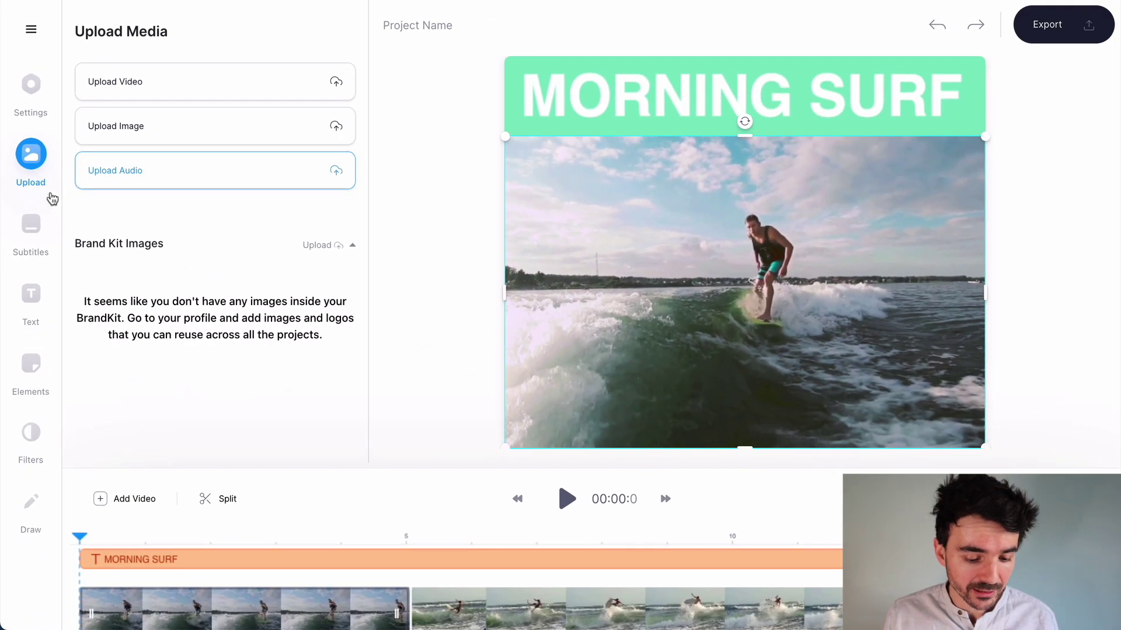
pyautogui.click(32, 229)
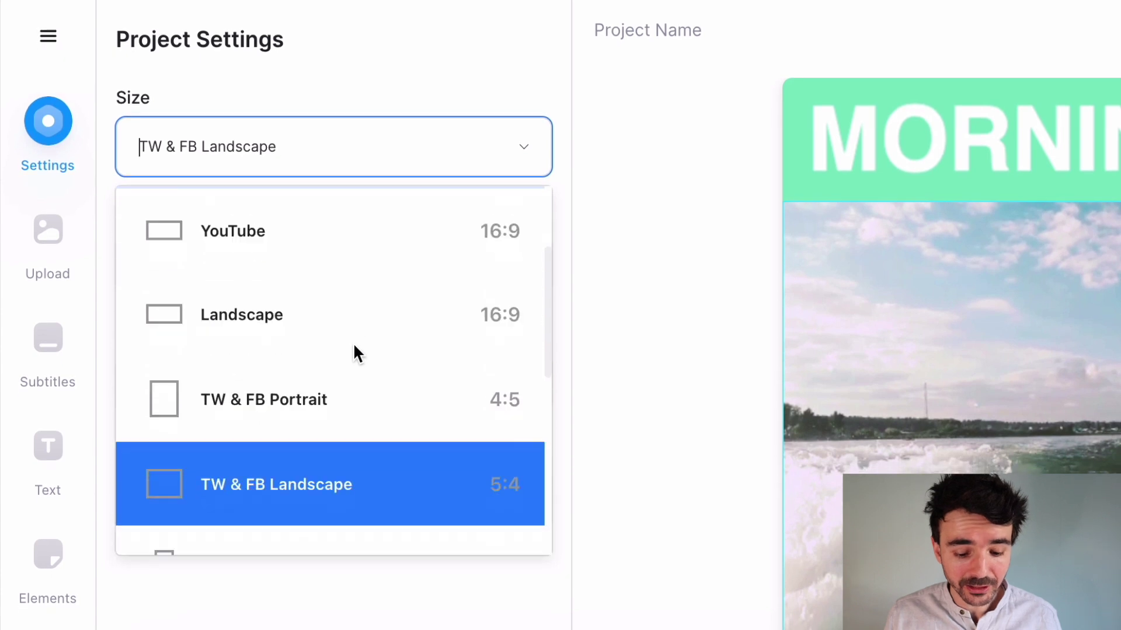
# Step: Scroll through the canvas size presets, such as Story and TikTok 9:16
pyautogui.scroll(-4, 354, 346)
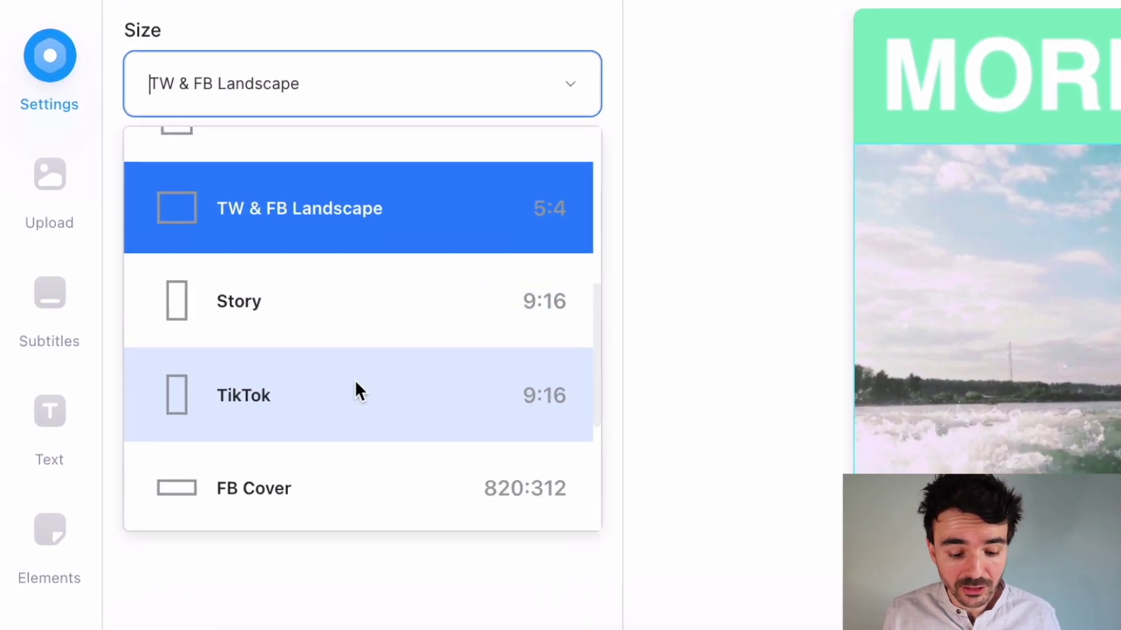
pyautogui.scroll(-2, 327, 350)
pyautogui.scroll(-2, 360, 384)
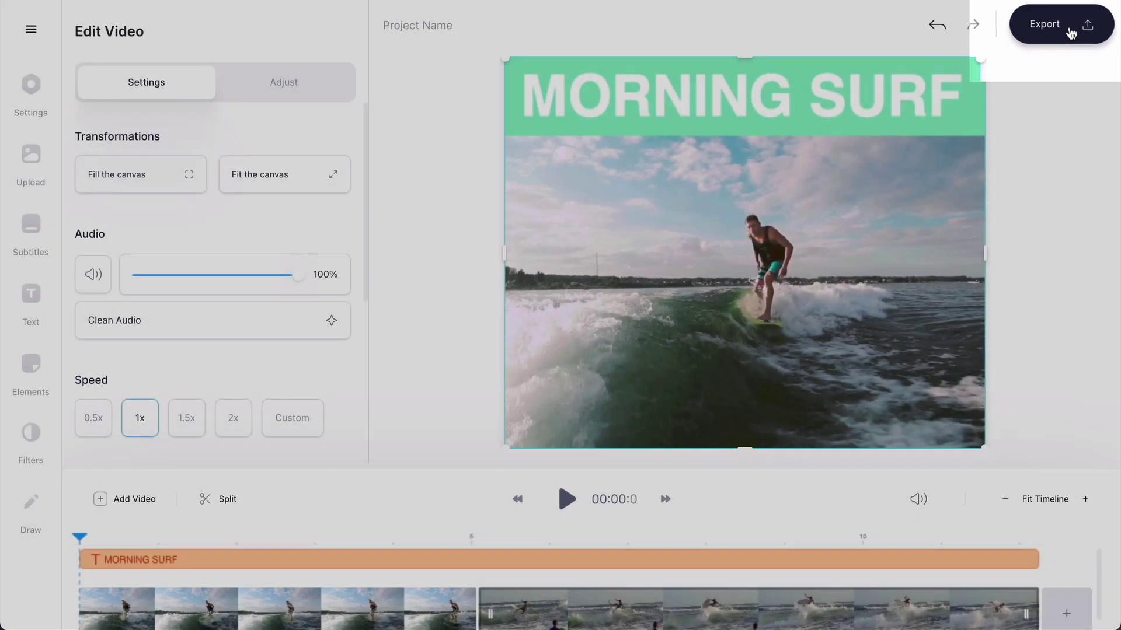
# Step: Export the MORNING SURF video with the Standard preset to start rendering
pyautogui.click(1052, 35)
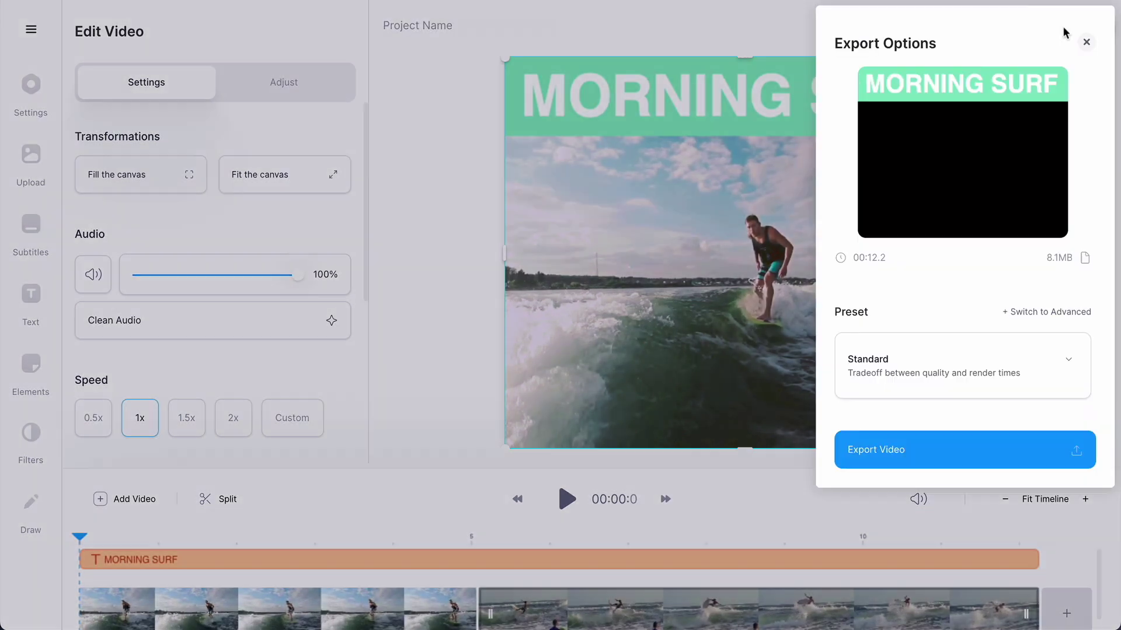
pyautogui.click(920, 454)
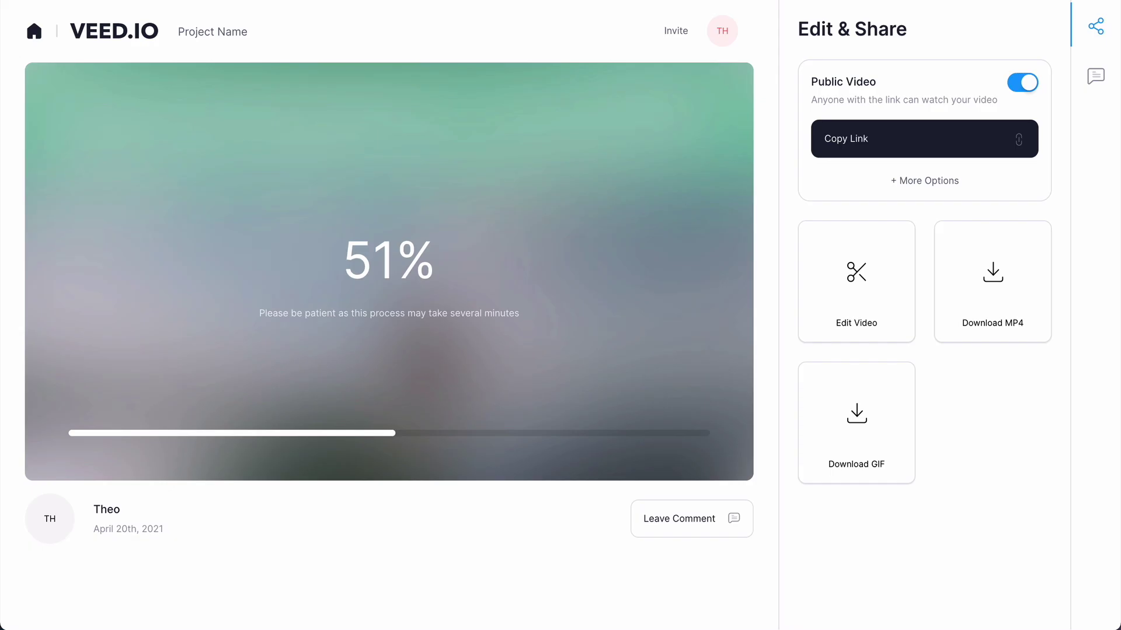